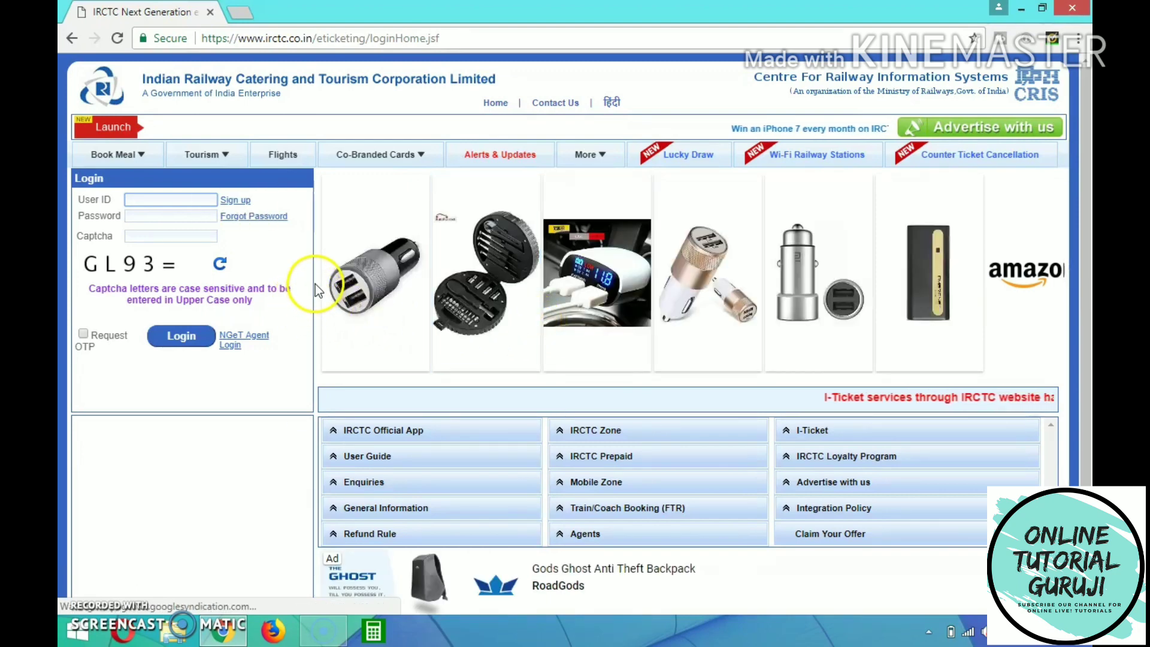
Open the sign-up form, enter a user ID and confirm it is available.
click(232, 202)
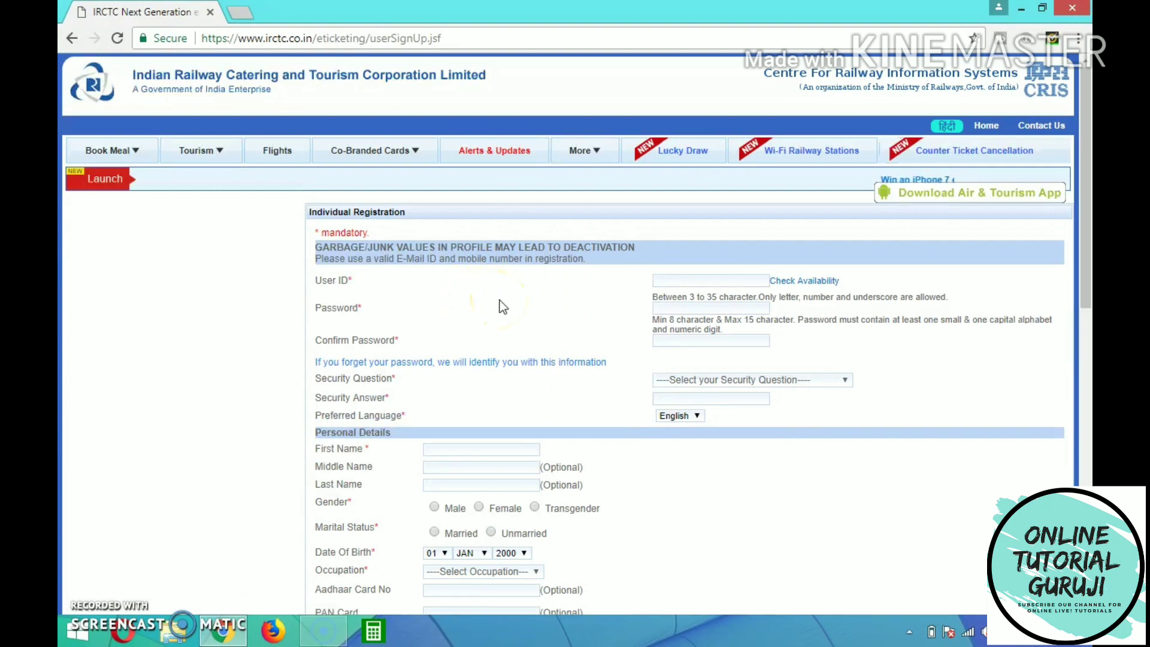
click(503, 315)
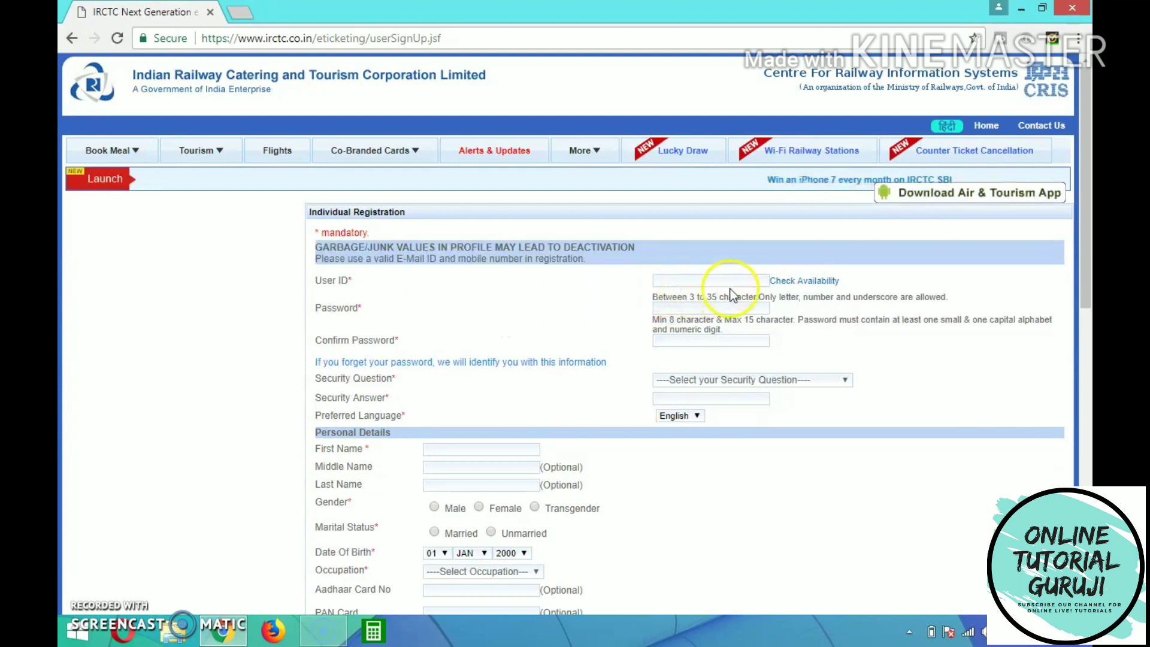
click(704, 280)
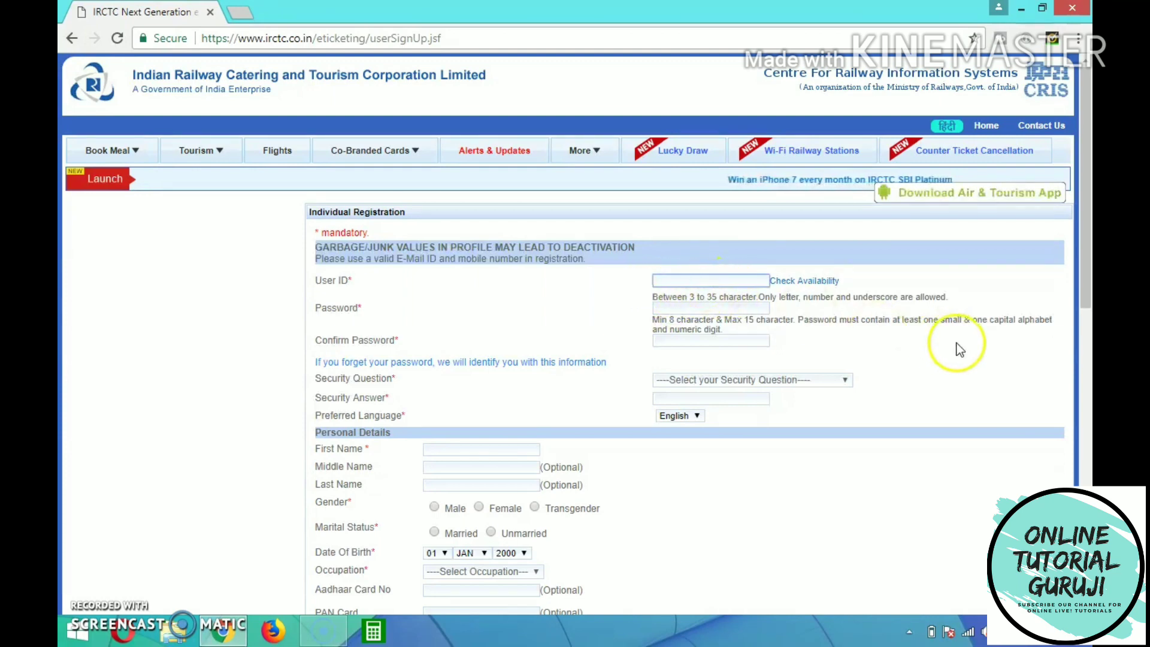
text(mo)
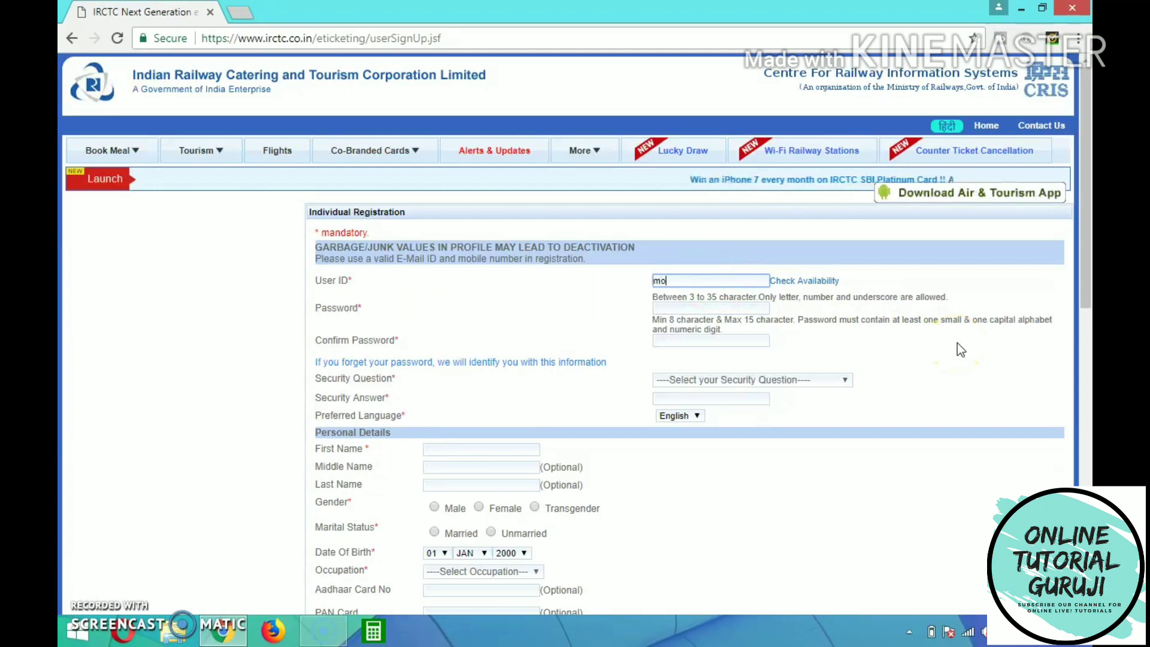
text(h)
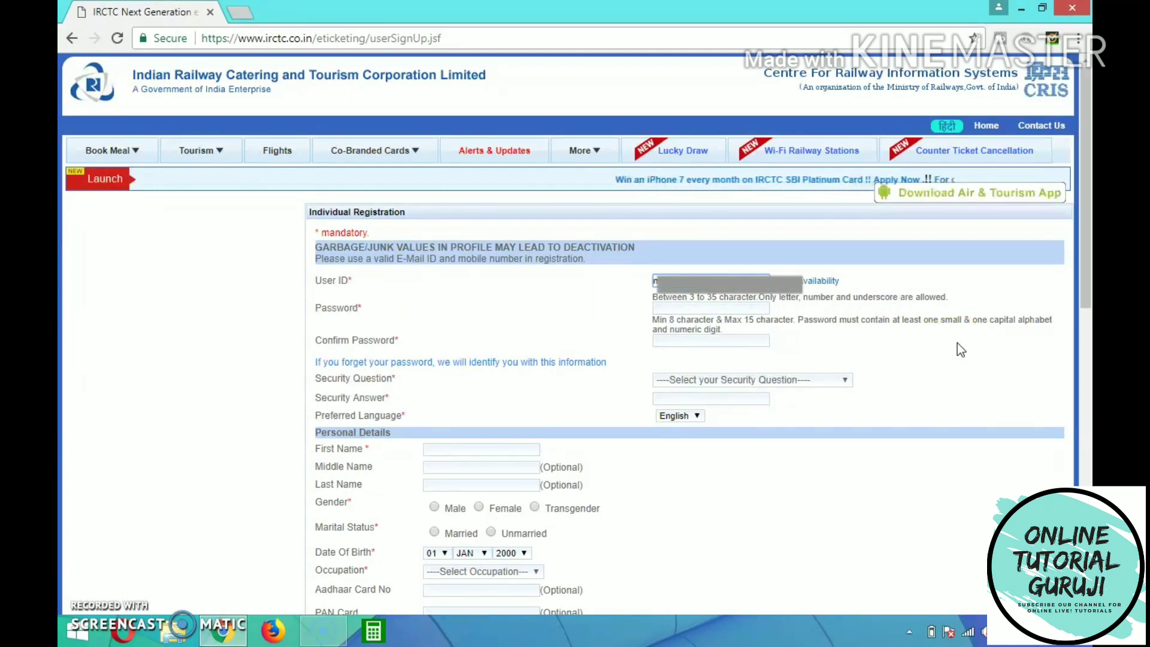
click(819, 281)
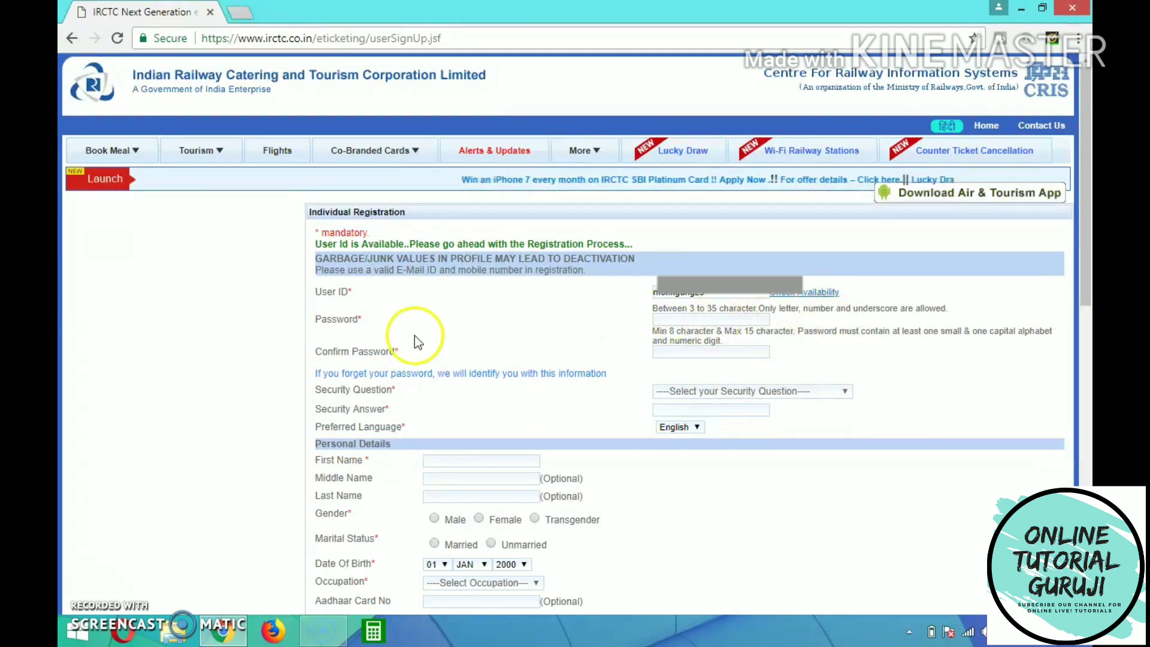
Enter the account password and re-enter it to confirm.
click(663, 320)
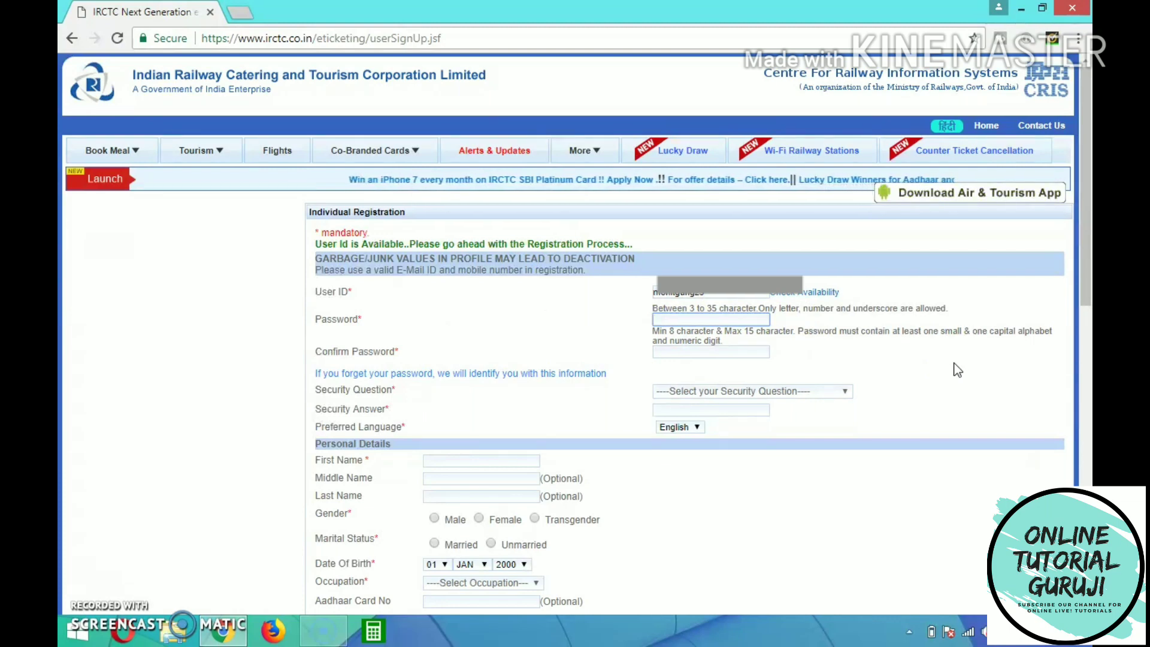
text(***)
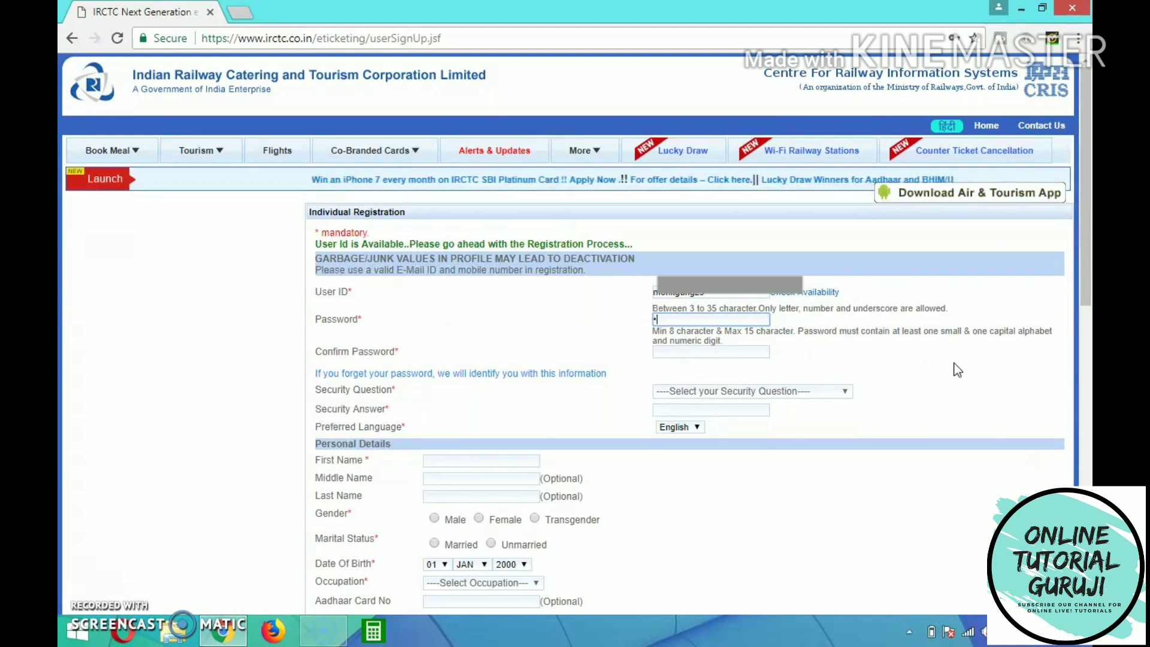
text(******)
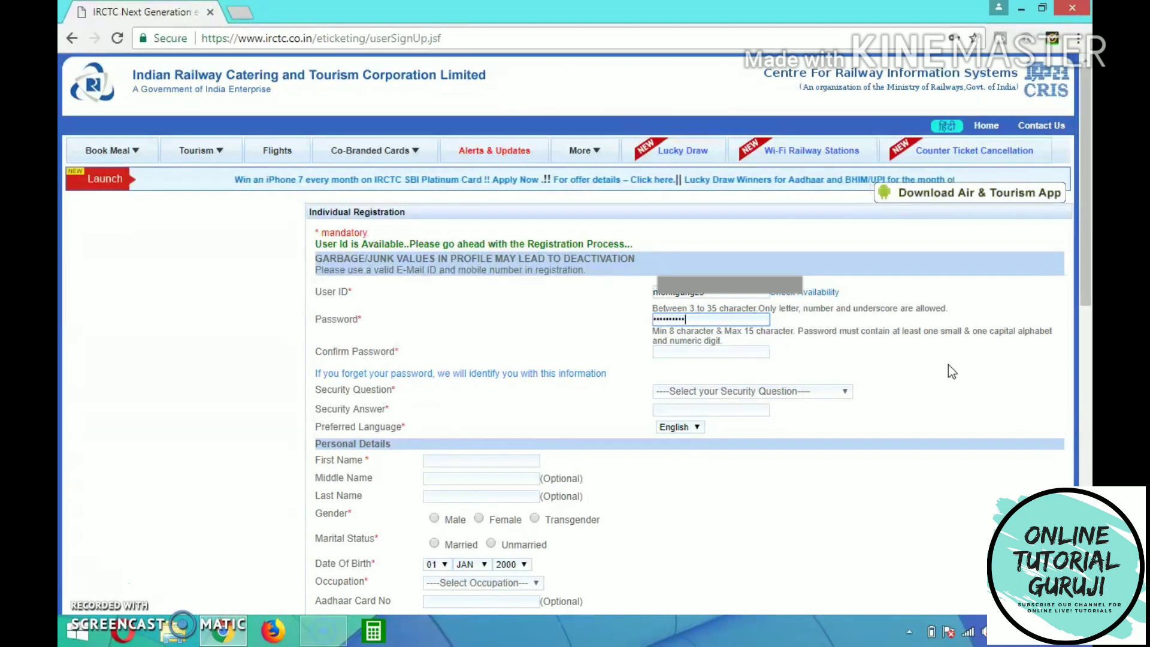
click(689, 353)
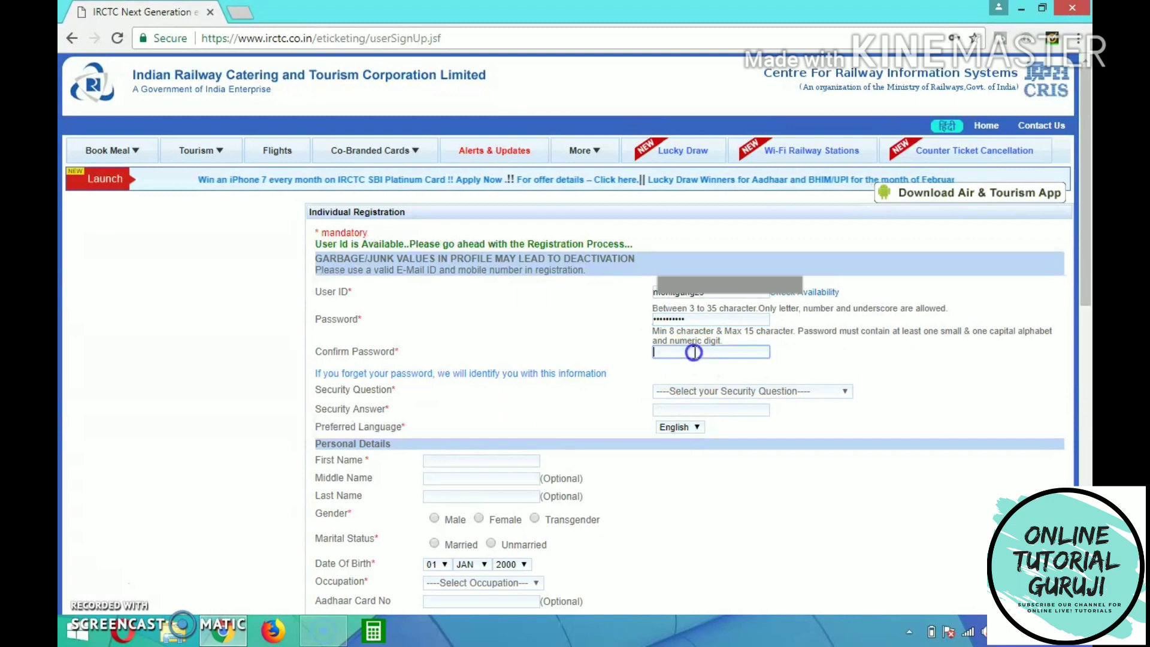
text(*)
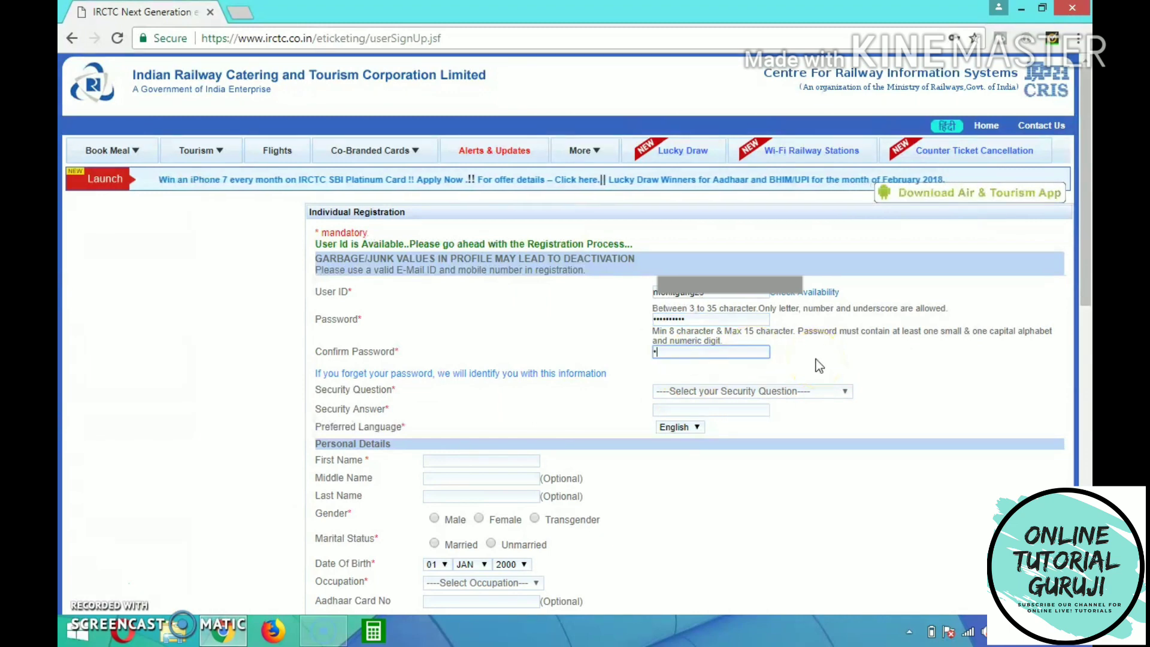
text(********)
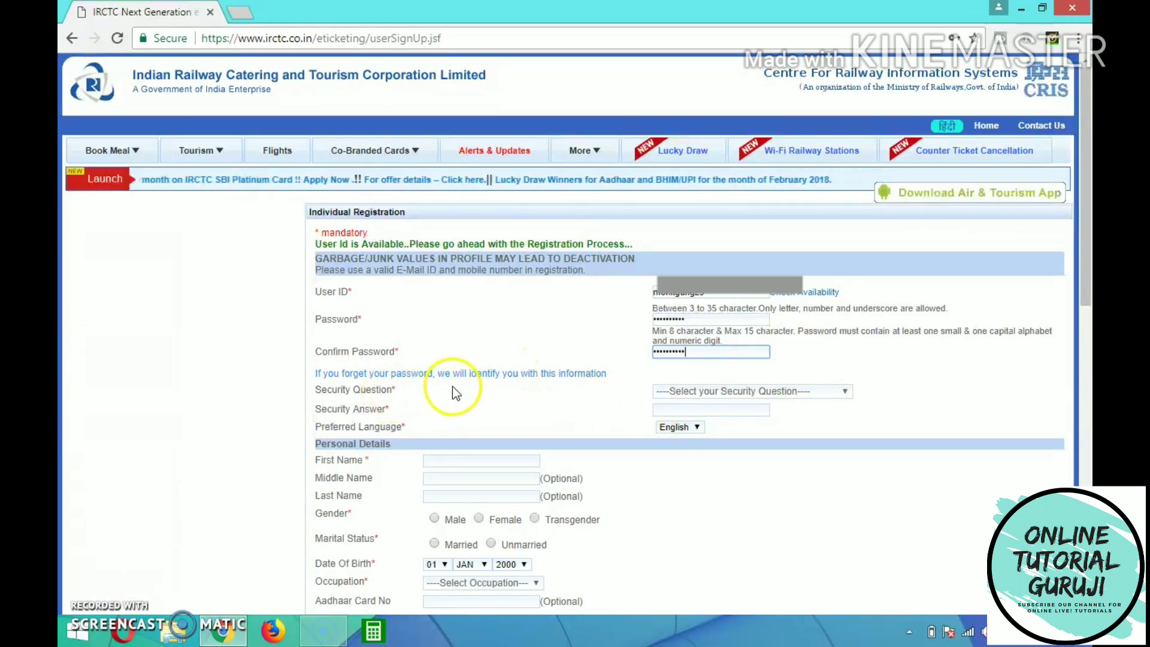
Choose the pet name security question, type its answer, and keep English as preferred language.
click(774, 394)
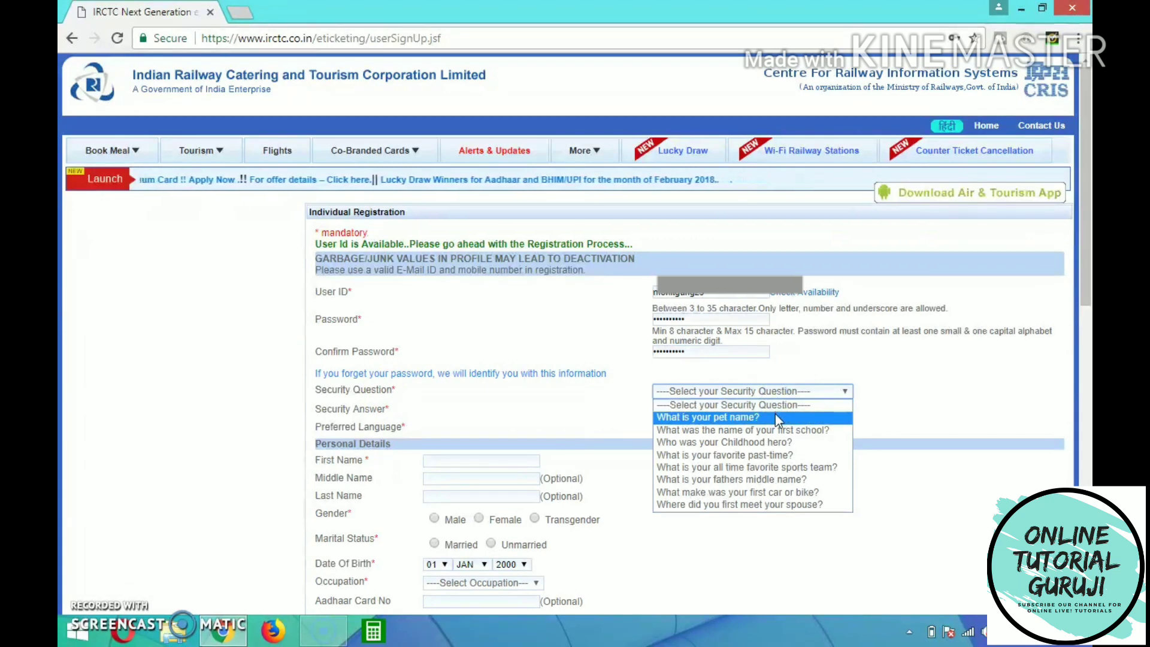
click(775, 415)
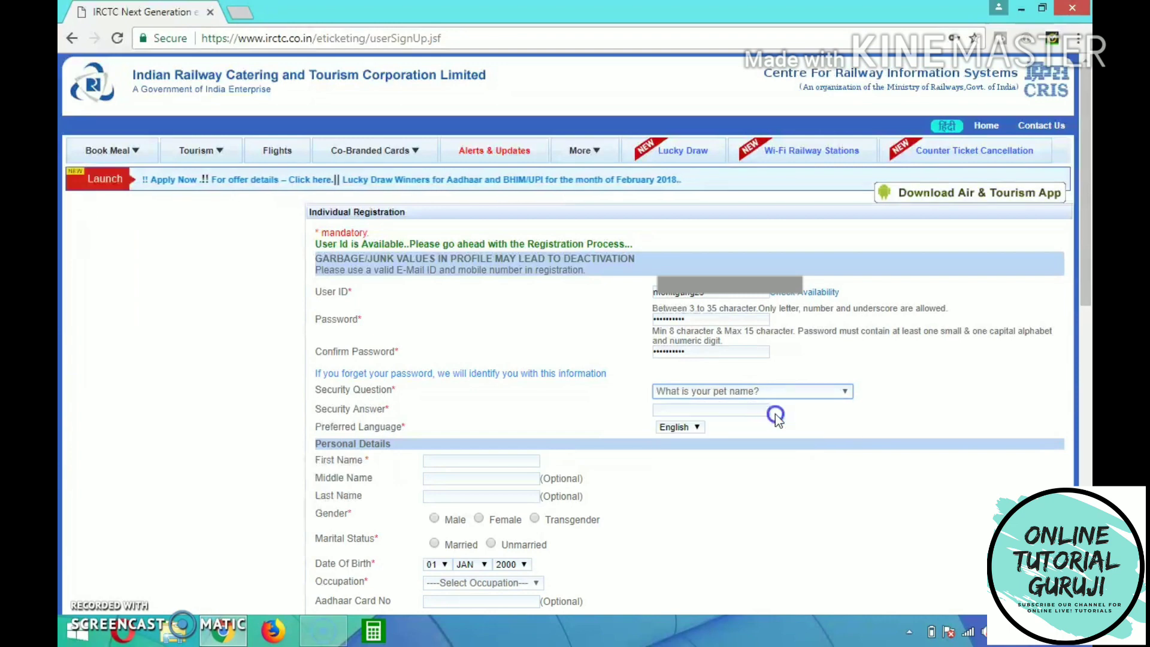
click(717, 412)
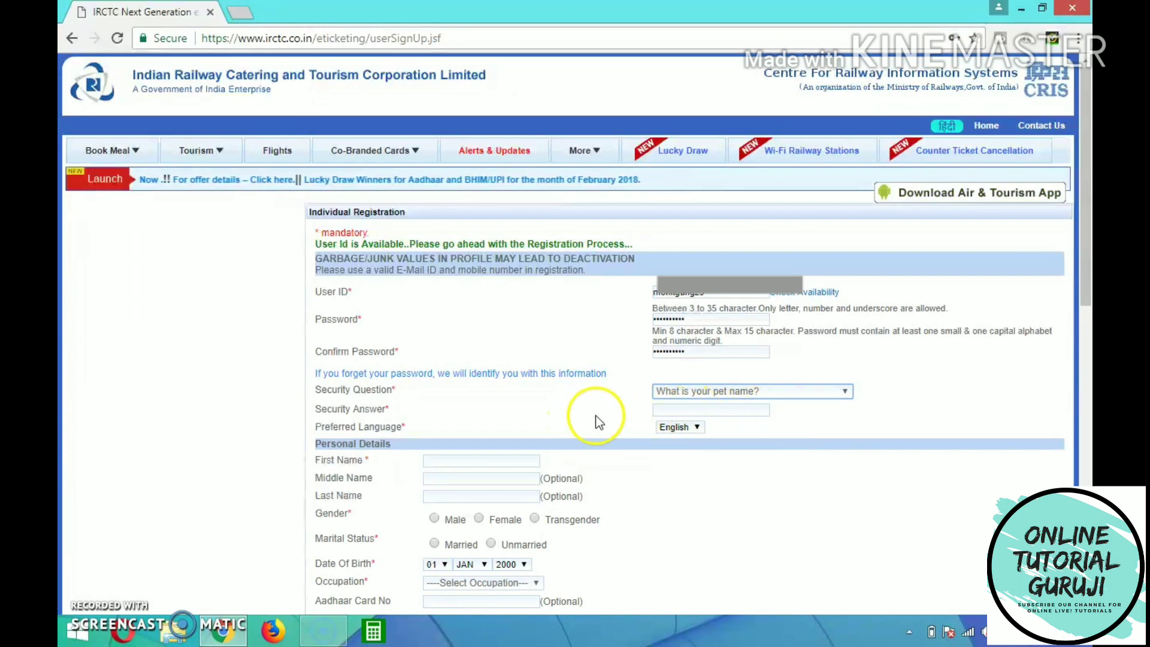
click(671, 409)
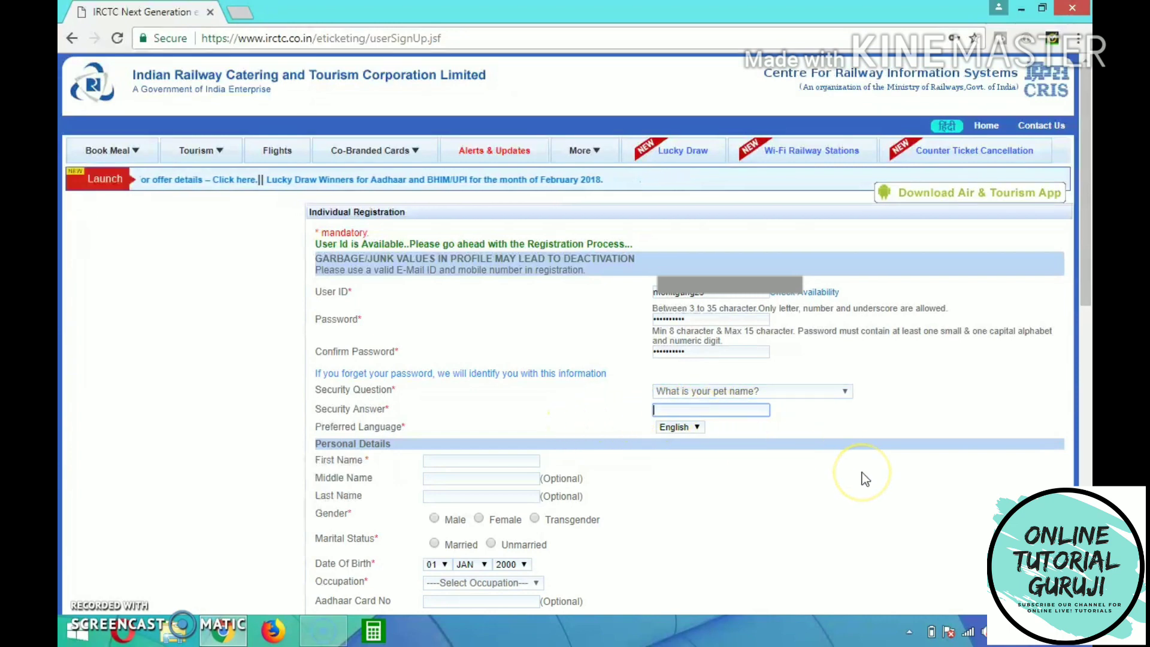
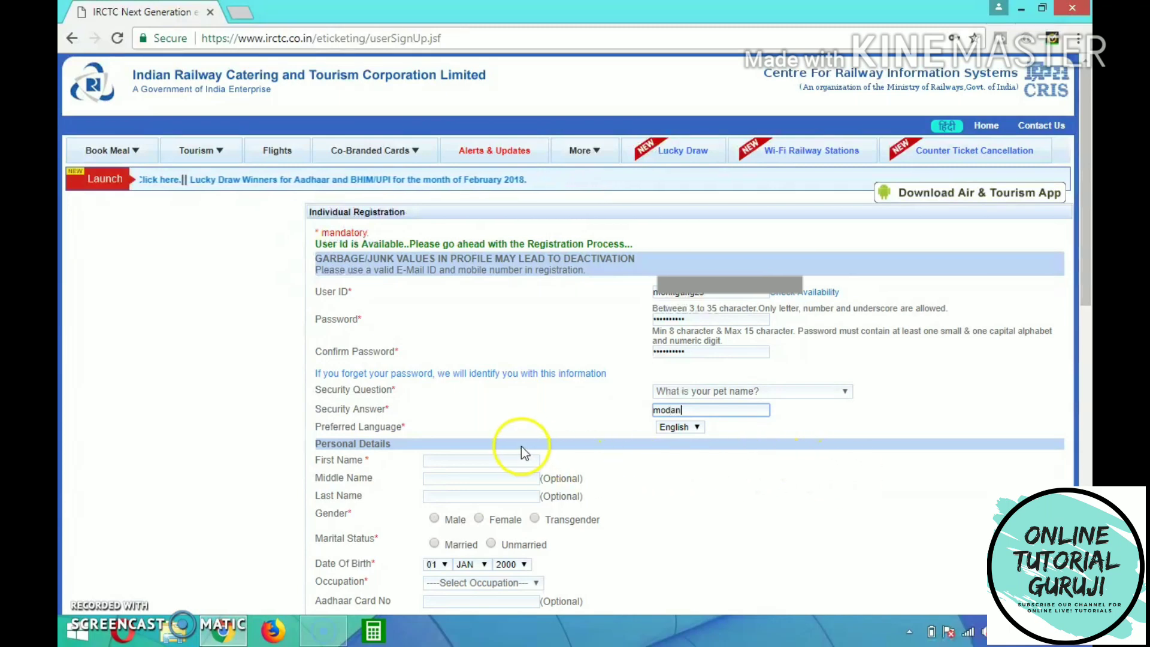
click(681, 427)
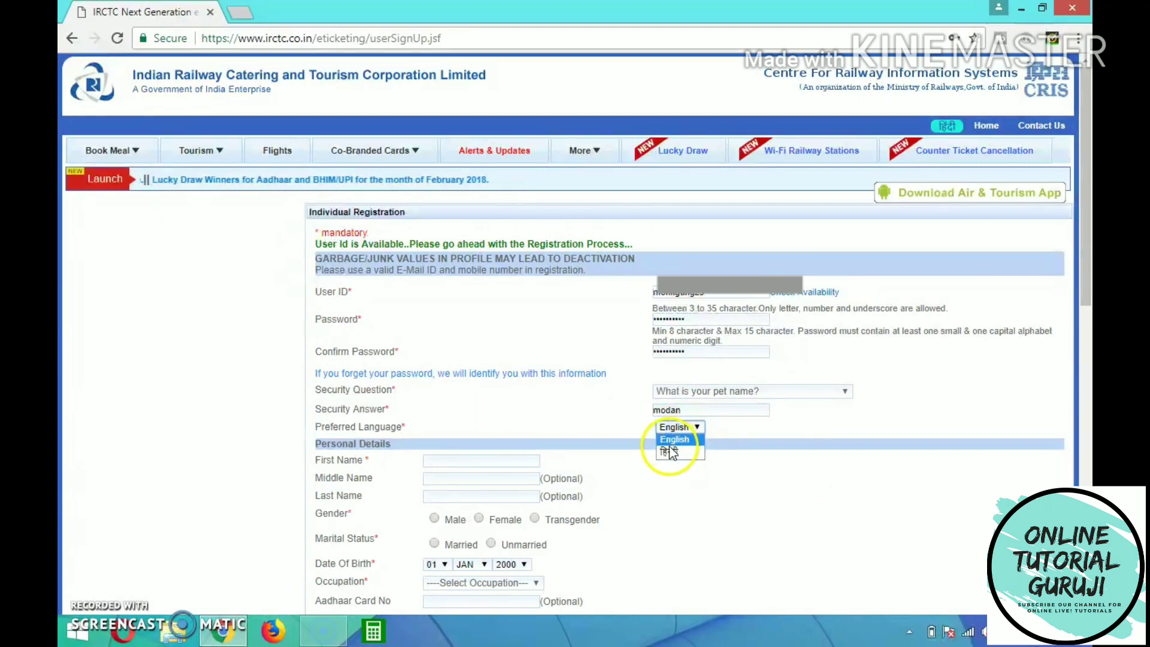
click(670, 450)
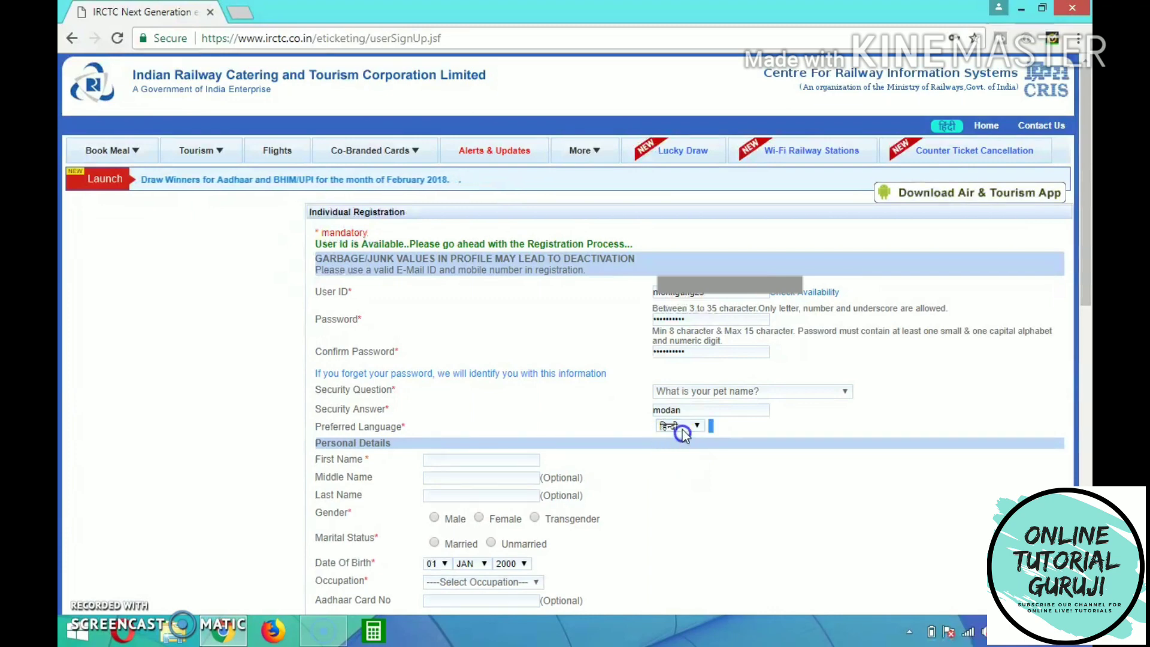
click(681, 428)
click(682, 437)
click(720, 461)
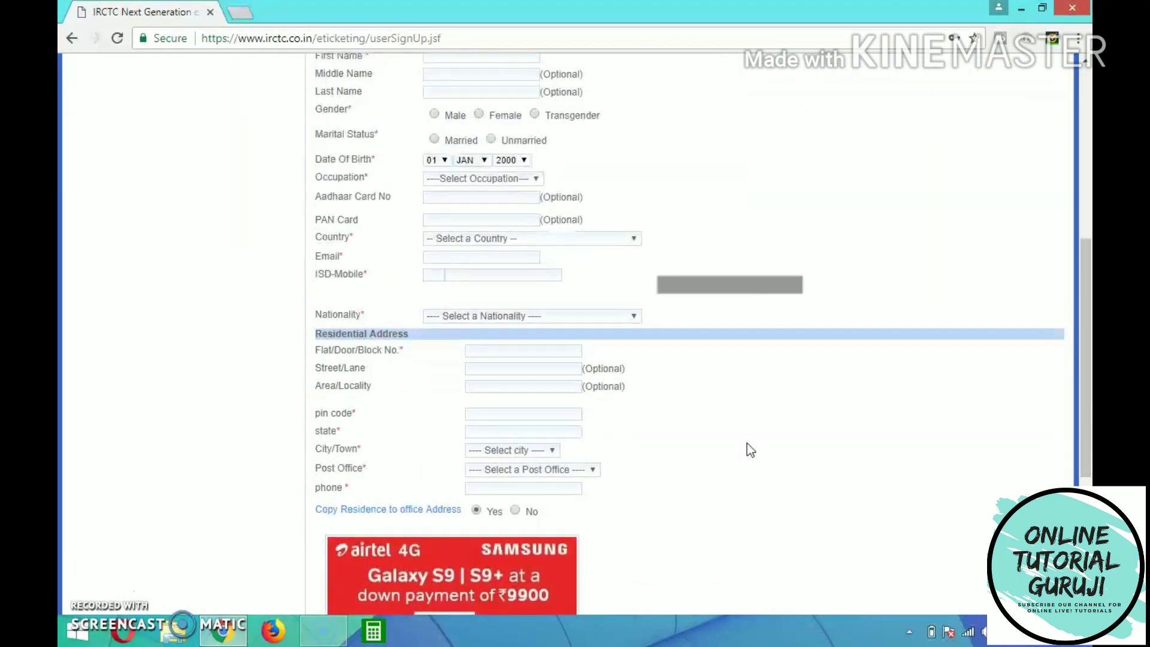
Enter the user's first name and last name, correcting a mistyped last name.
scroll(747, 444, down, 5)
scroll(746, 443, up, 1)
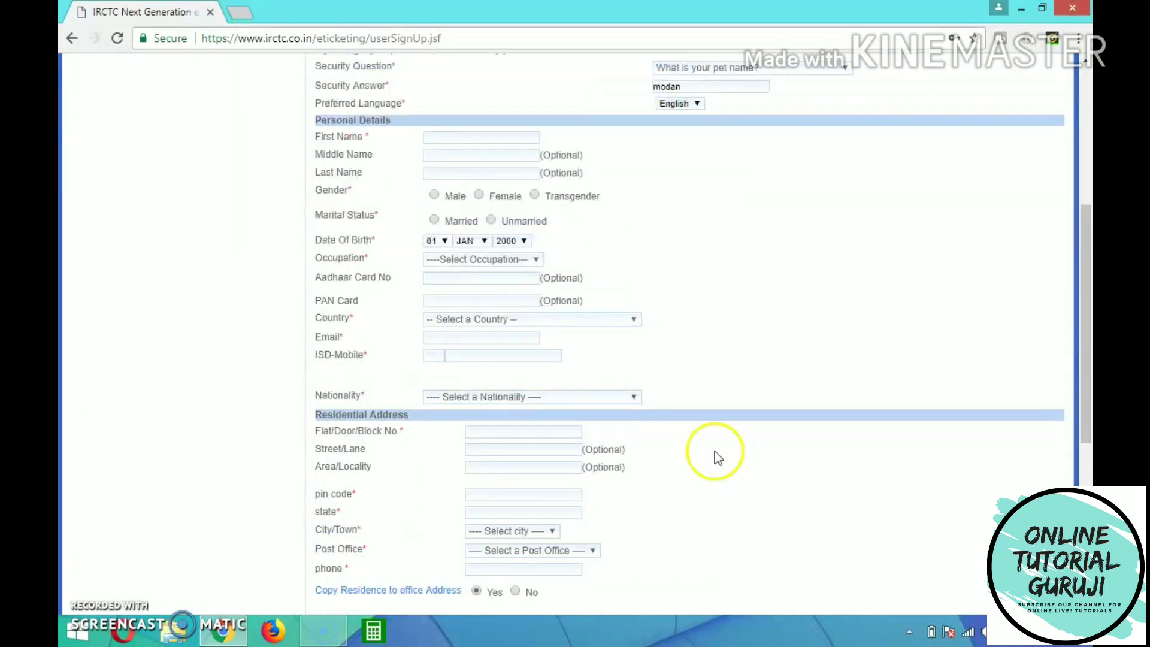
click(448, 138)
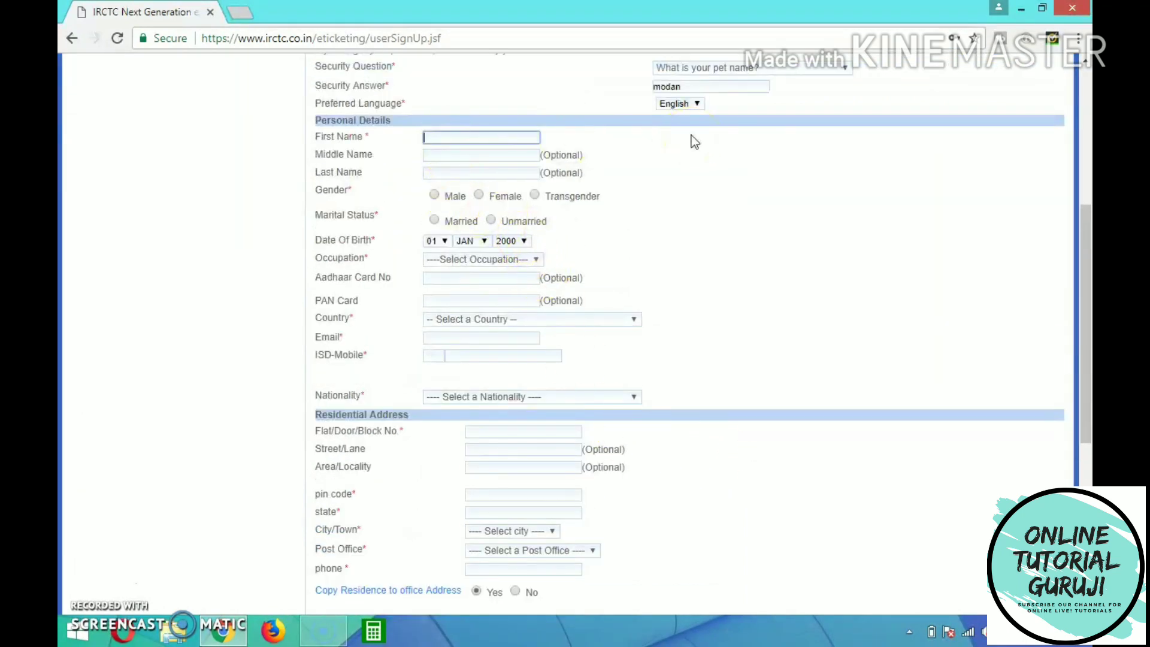
click(484, 174)
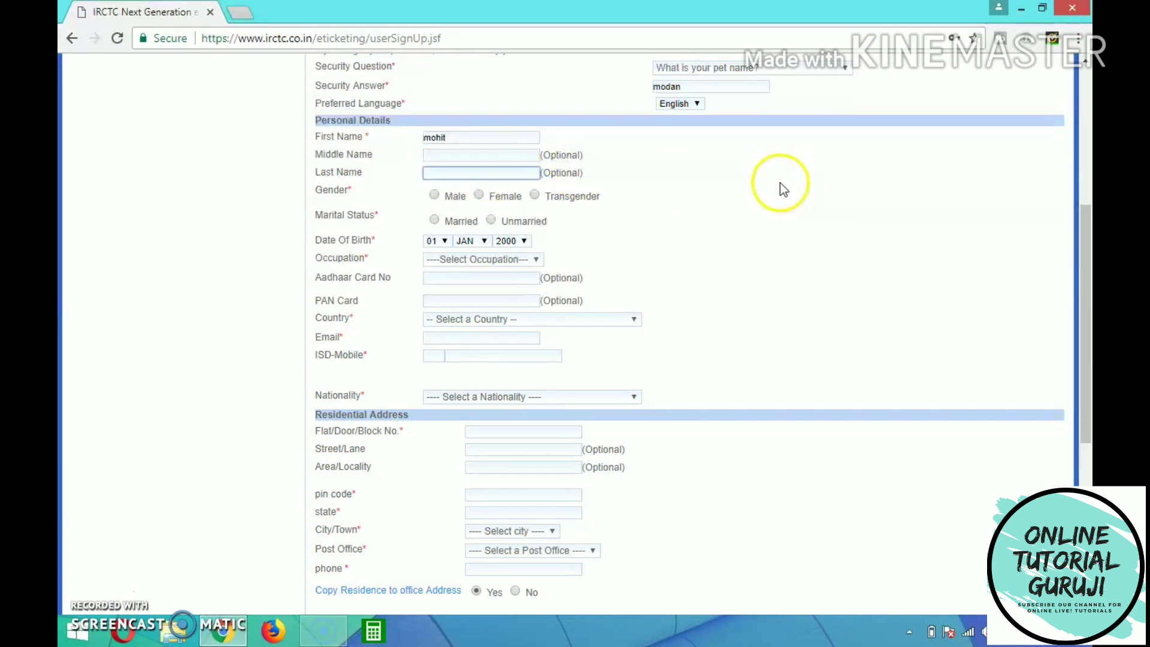
text(patil)
key(BackSpace)
key(BackSpace)
key(BackSpace)
key(BackSpace)
key(BackSpace)
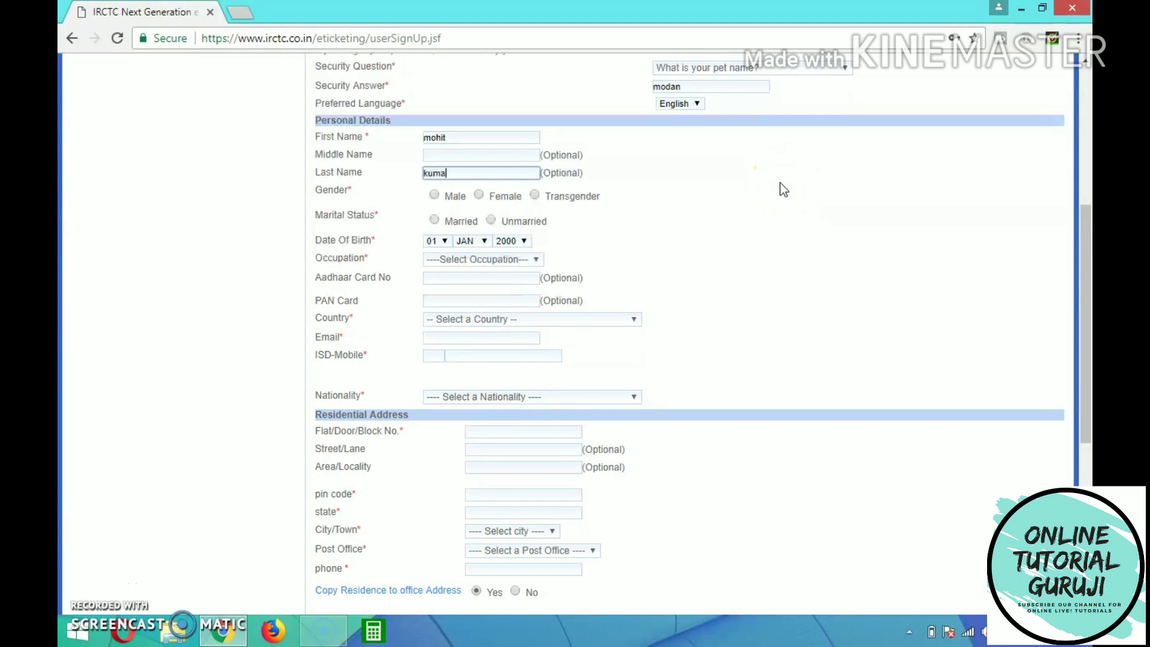
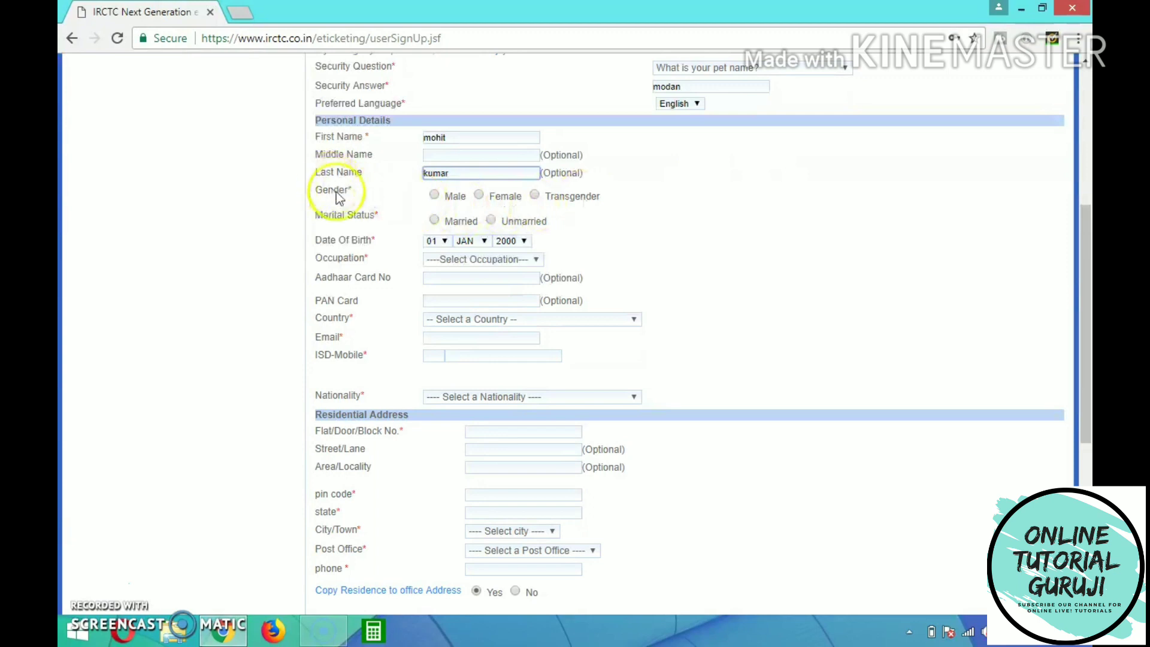
Set gender Male, status Unmarried, the birth date and occupation Student.
click(433, 197)
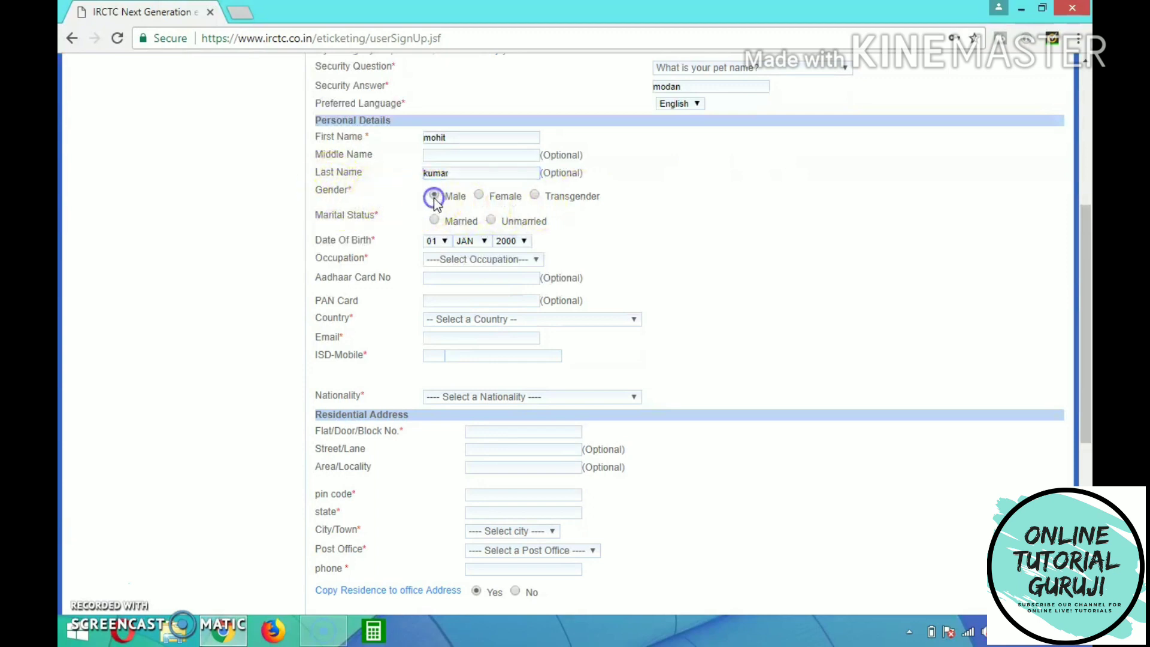
click(490, 220)
click(435, 240)
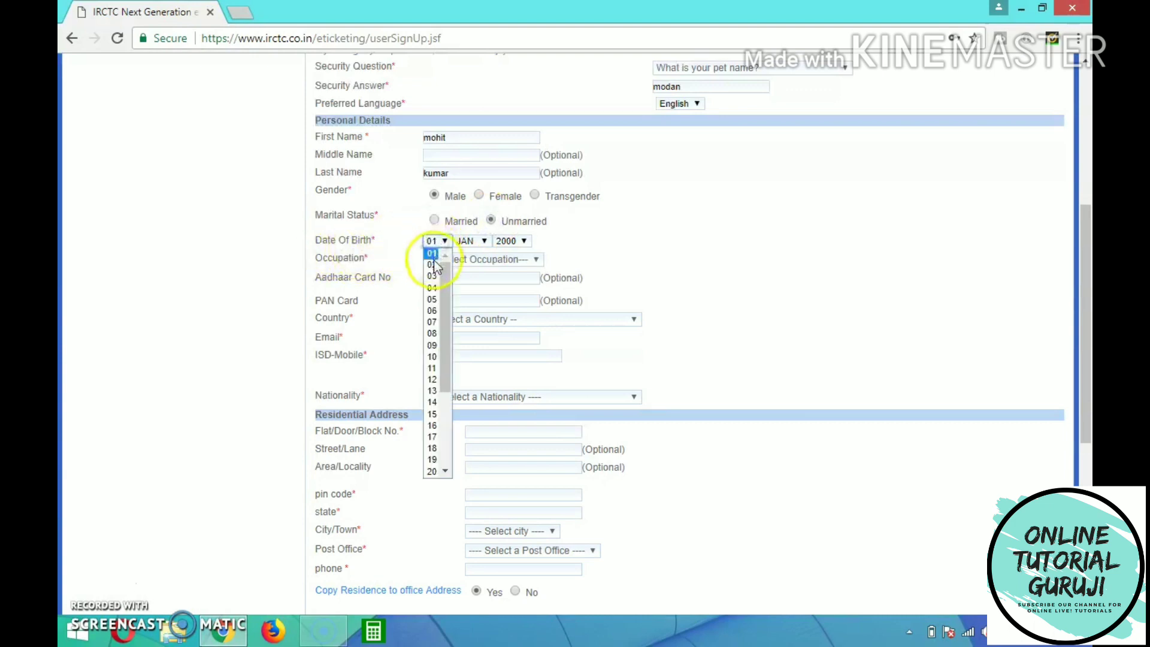
click(449, 332)
click(510, 240)
click(508, 265)
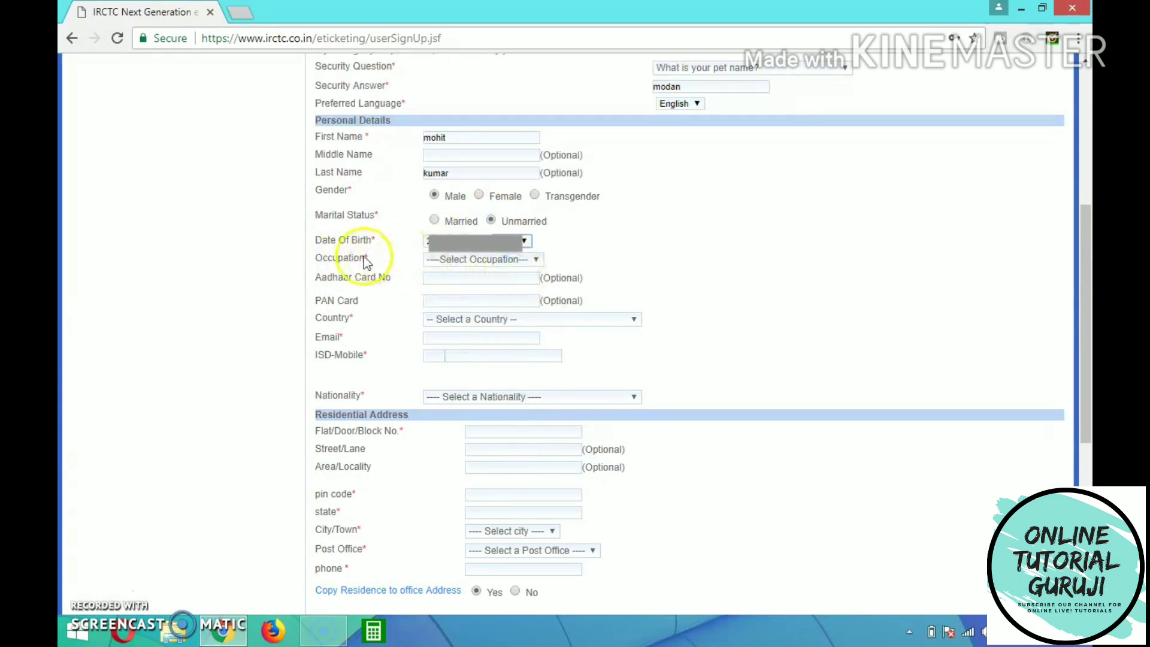
click(472, 260)
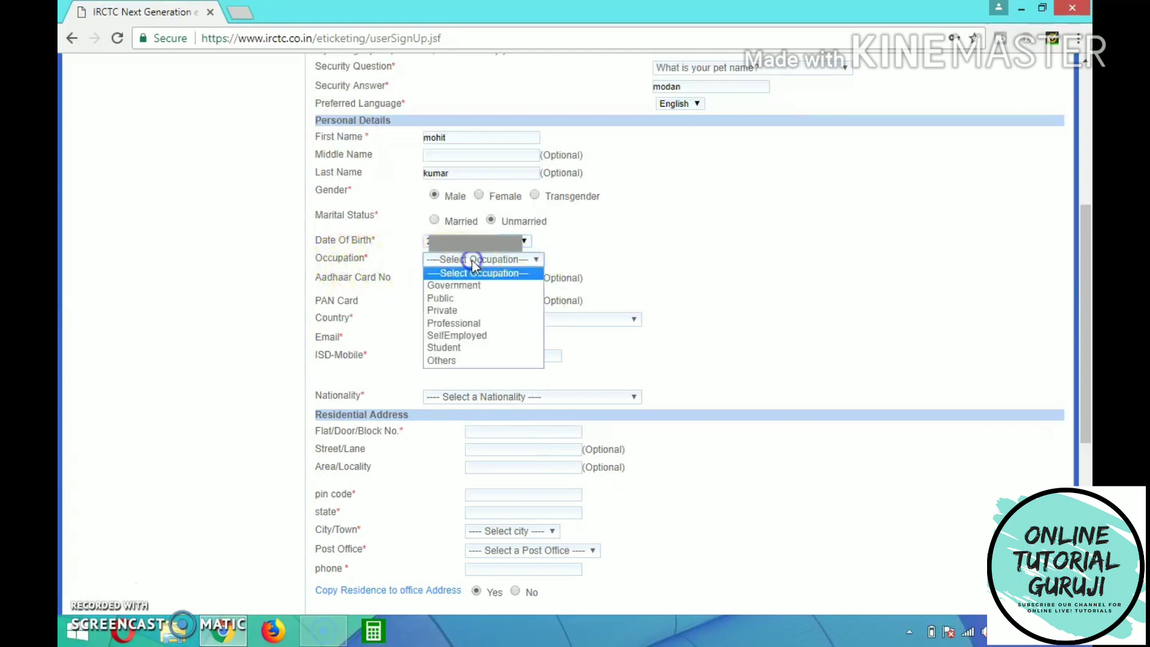
click(470, 348)
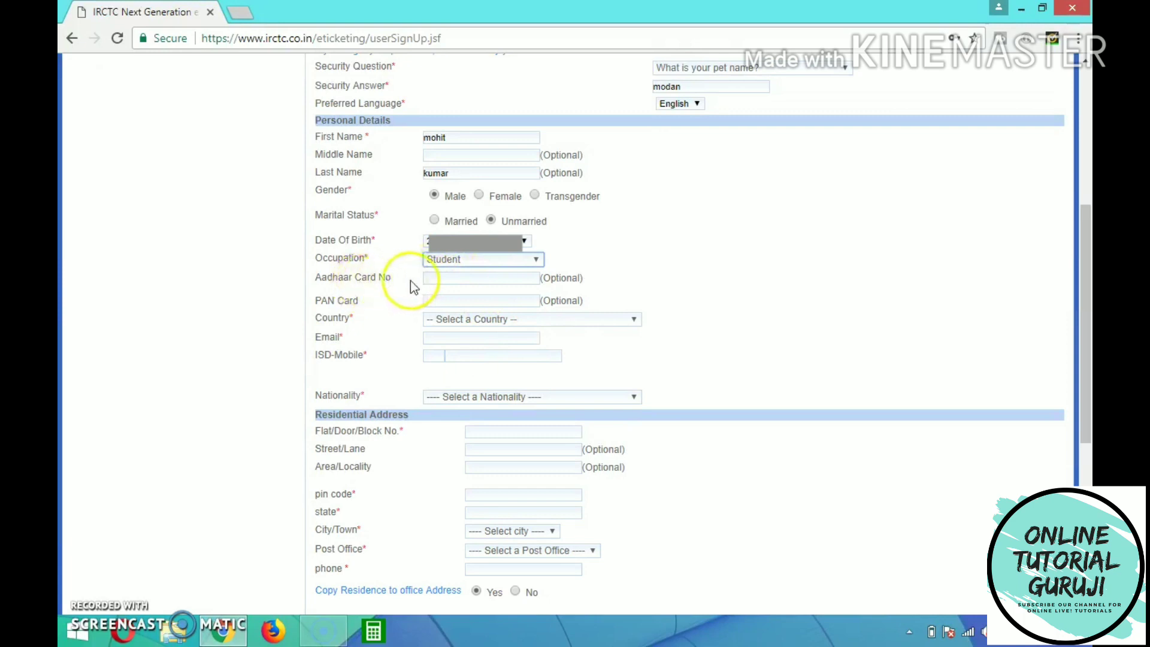
click(431, 279)
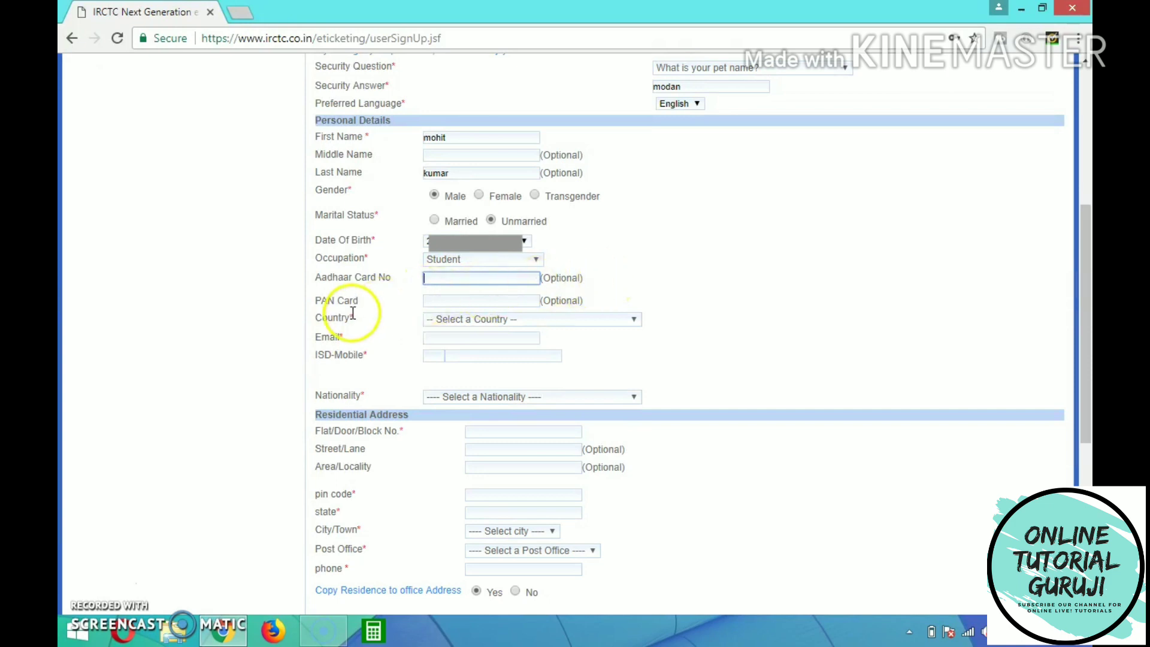
click(432, 301)
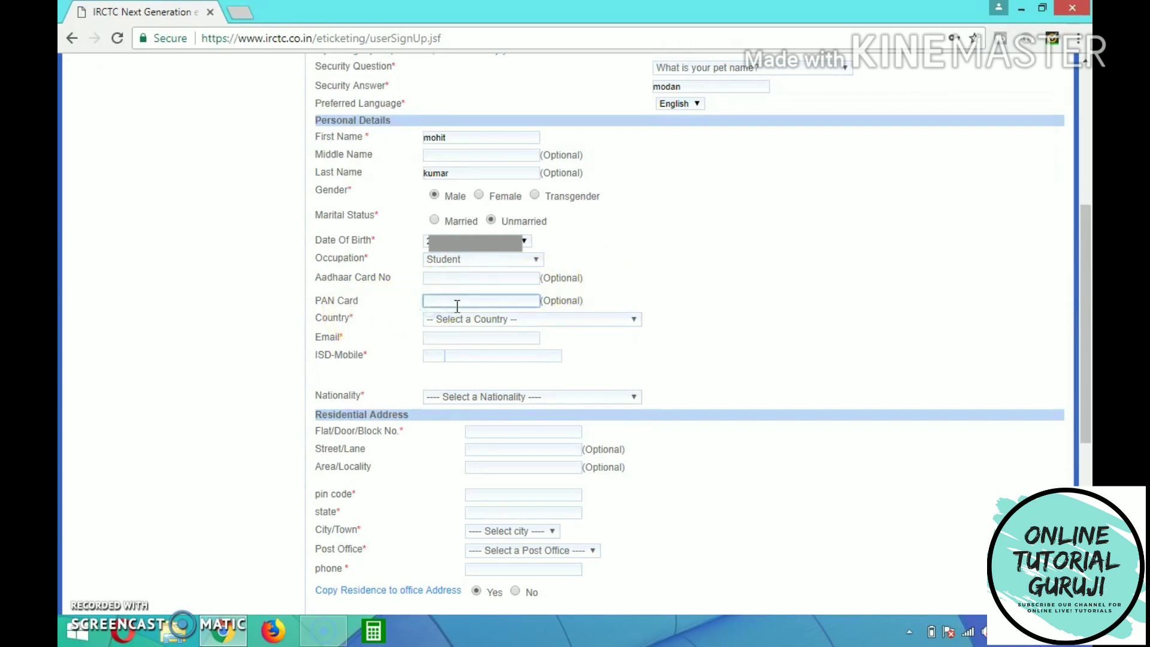
click(502, 318)
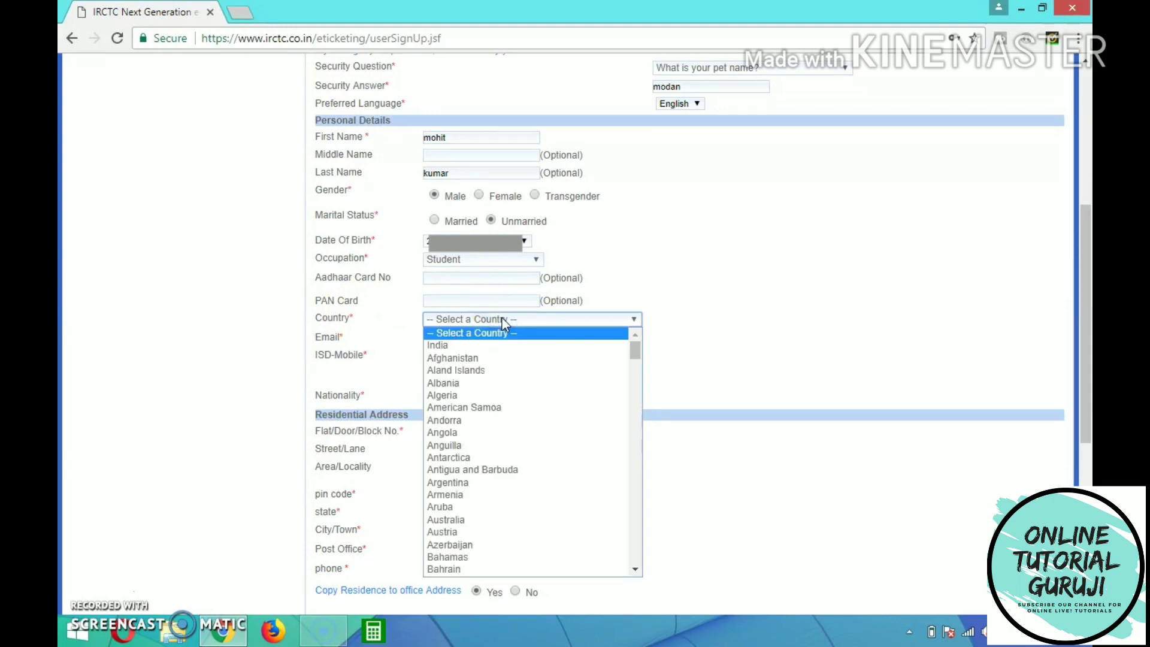
Choose India as country and nationality, and enter the email address and mobile number.
click(480, 345)
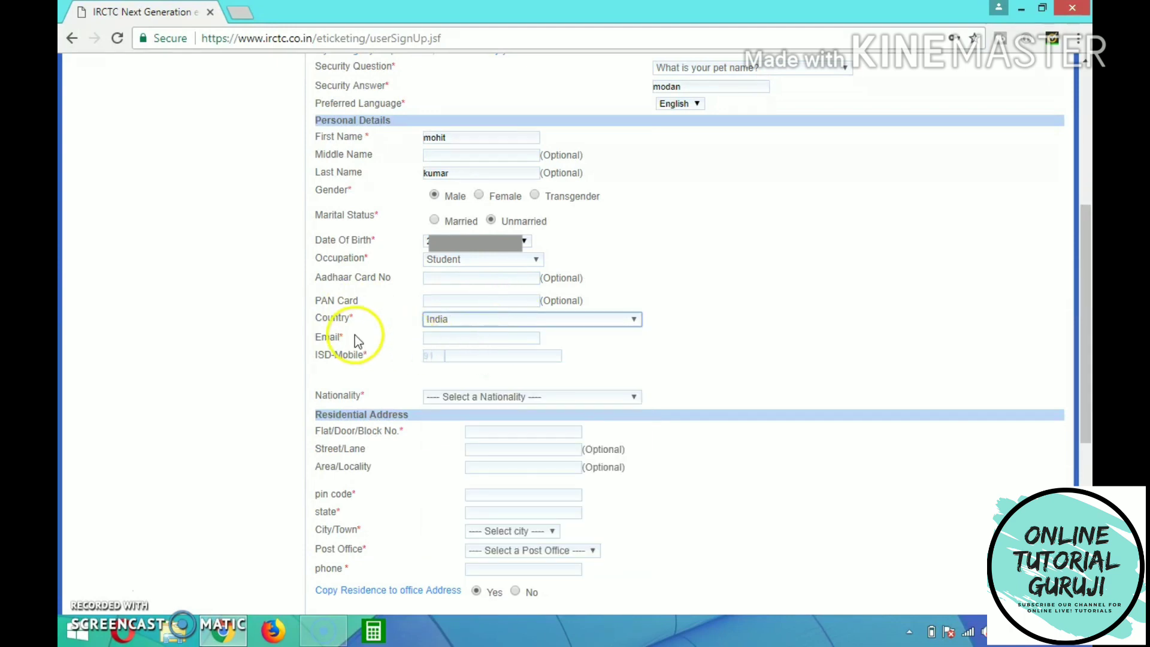
click(436, 335)
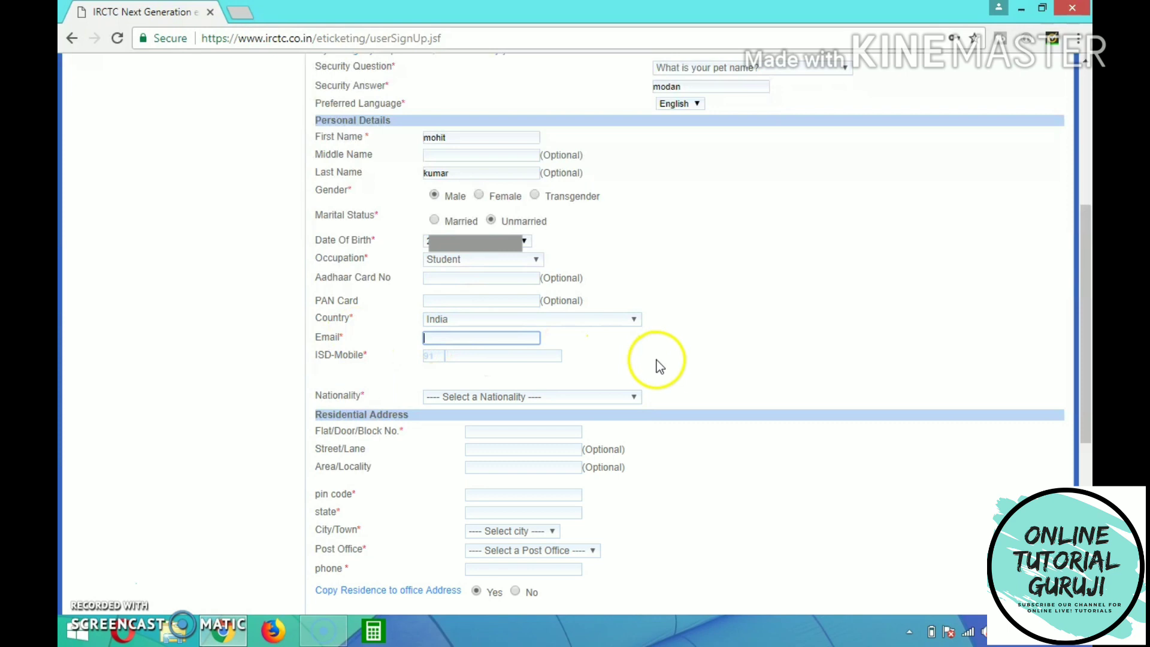
text(moh)
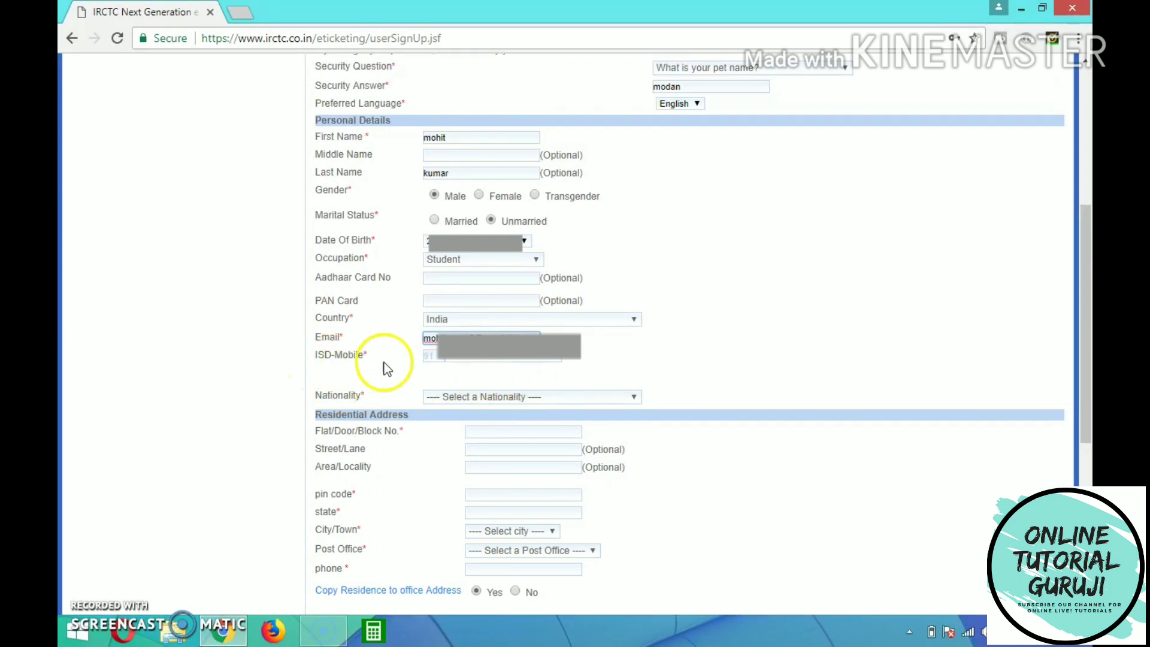
click(454, 357)
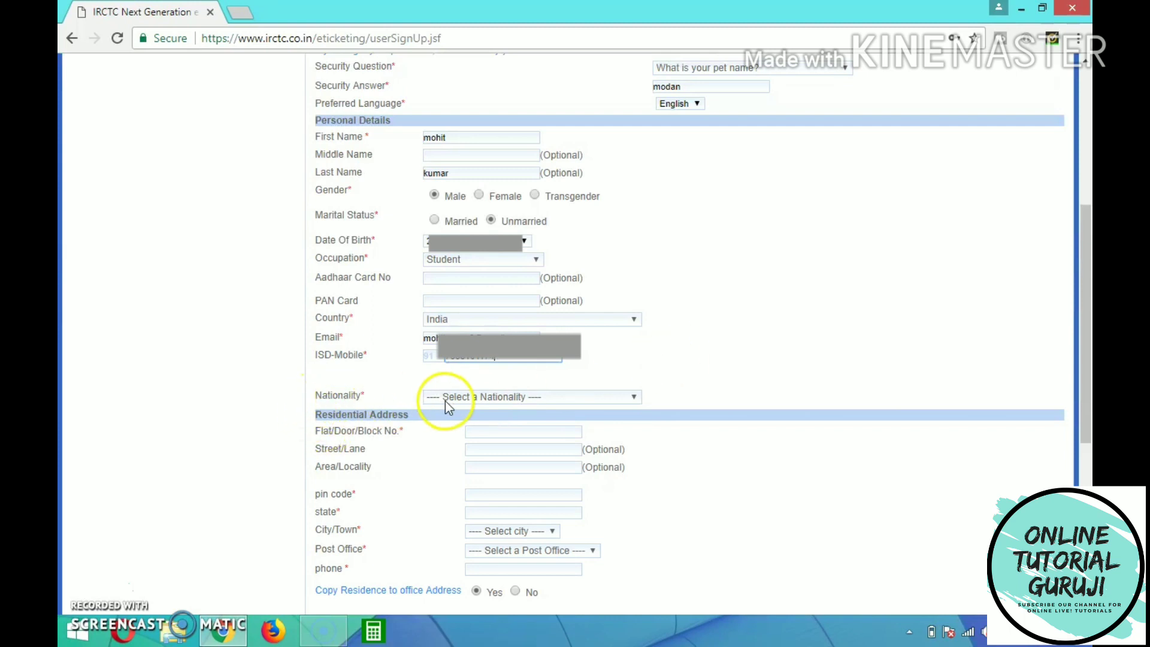
click(470, 398)
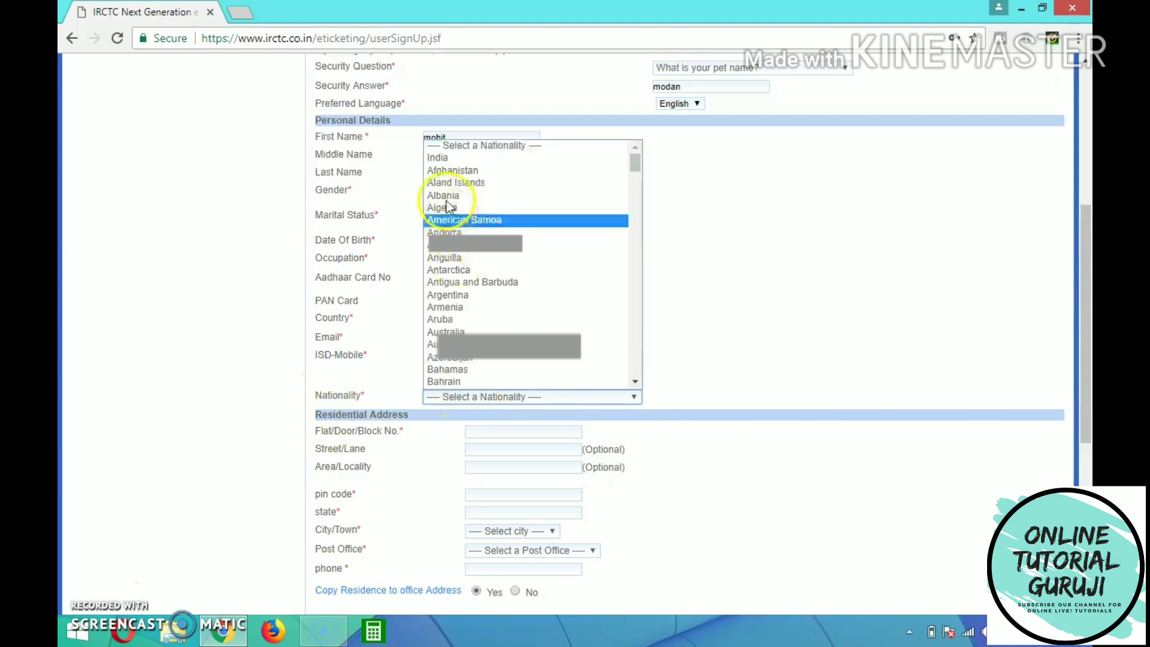
click(438, 158)
Fill in the residential address fields and the captcha answer.
scroll(587, 312, down, 5)
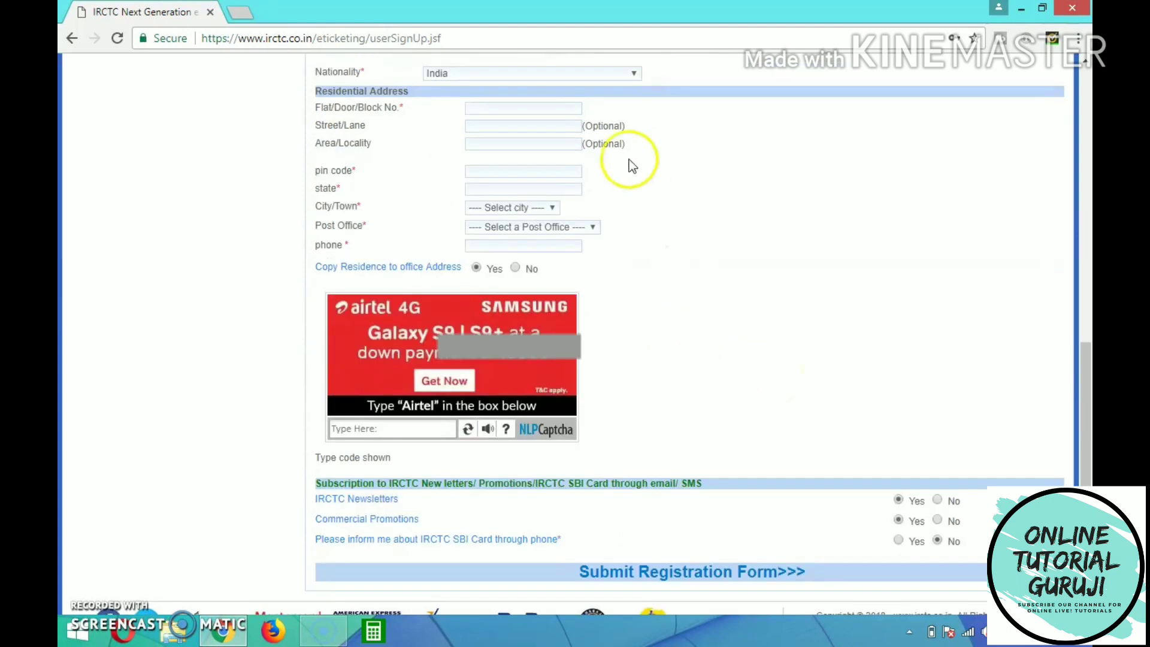
click(482, 109)
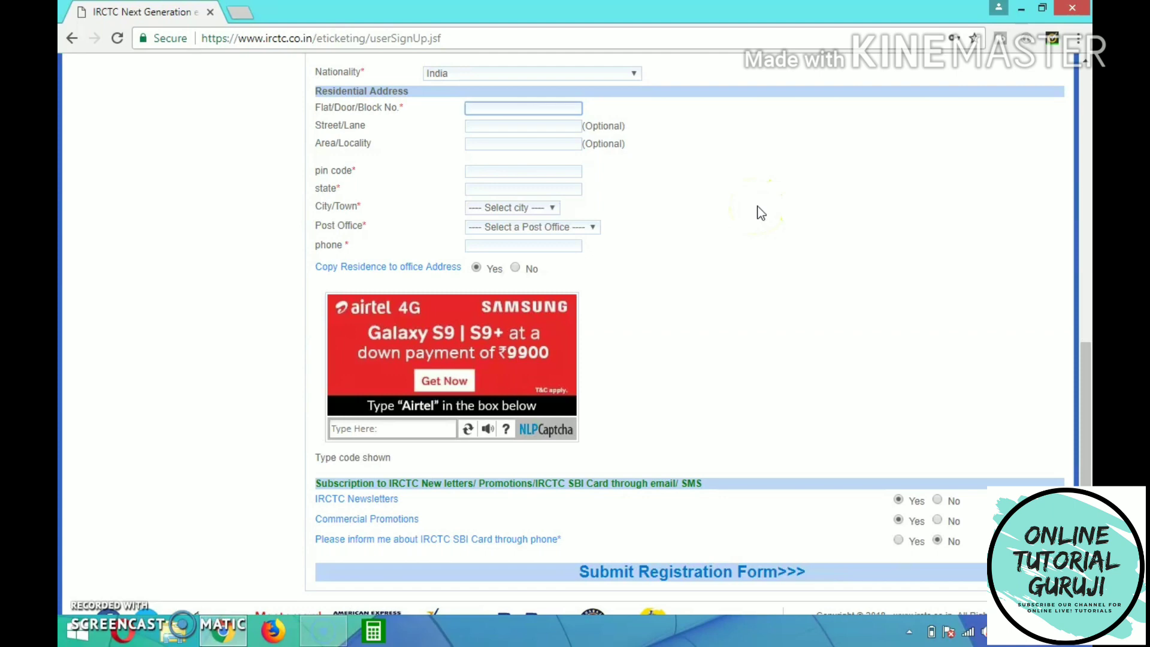
text(m)
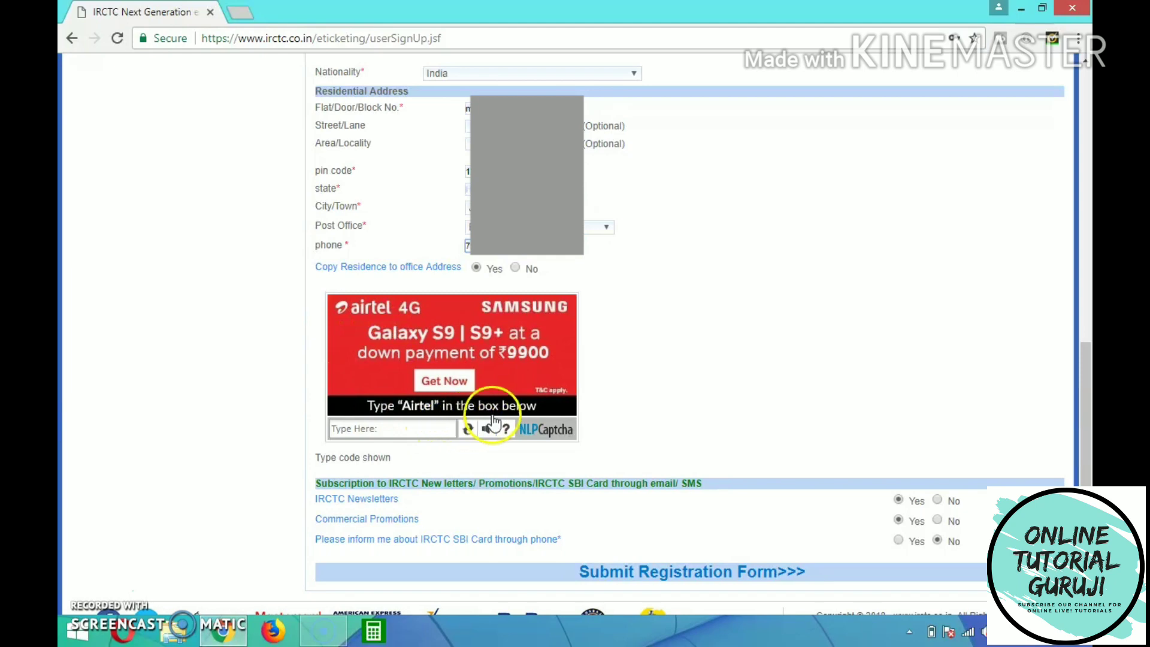
click(386, 426)
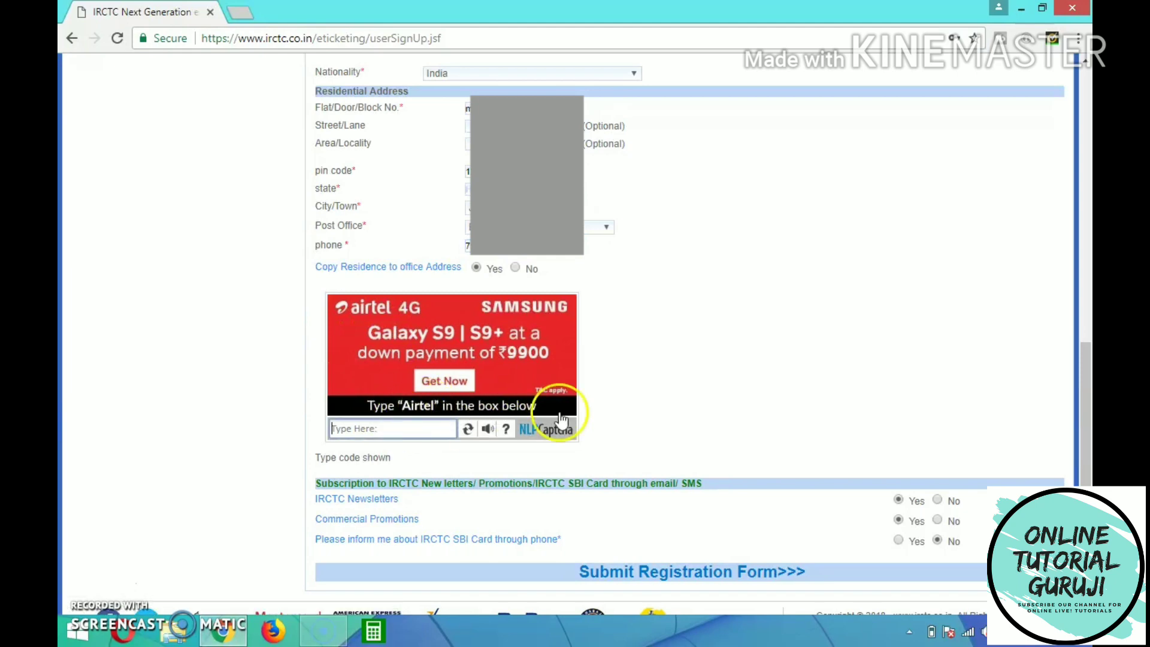
text(Ai)
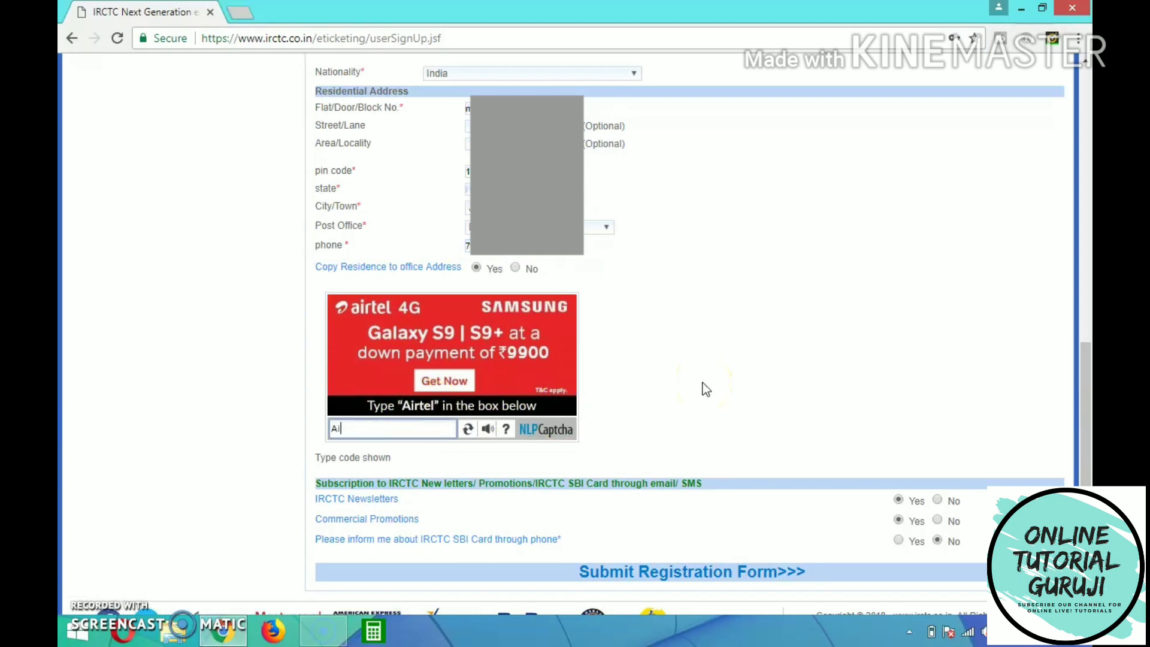
text(rtel)
Set Newsletters, Commercial Promotions and the SBI Card offer to No, then submit the form.
click(937, 501)
click(937, 520)
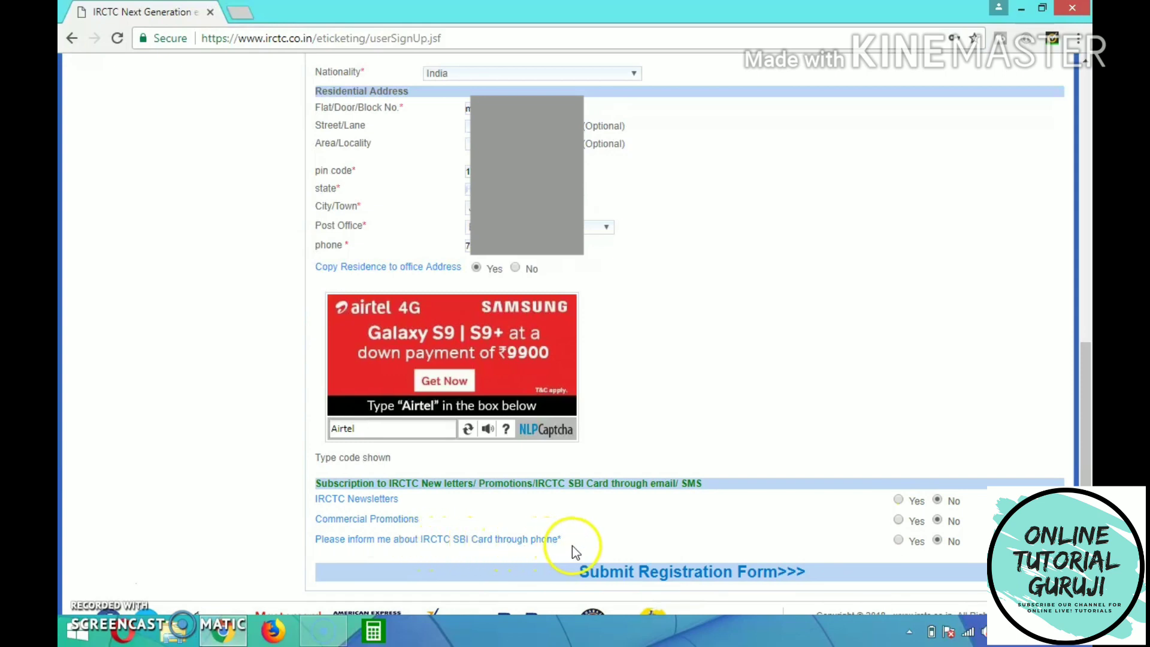
click(900, 540)
click(936, 541)
scroll(809, 526, down, 1)
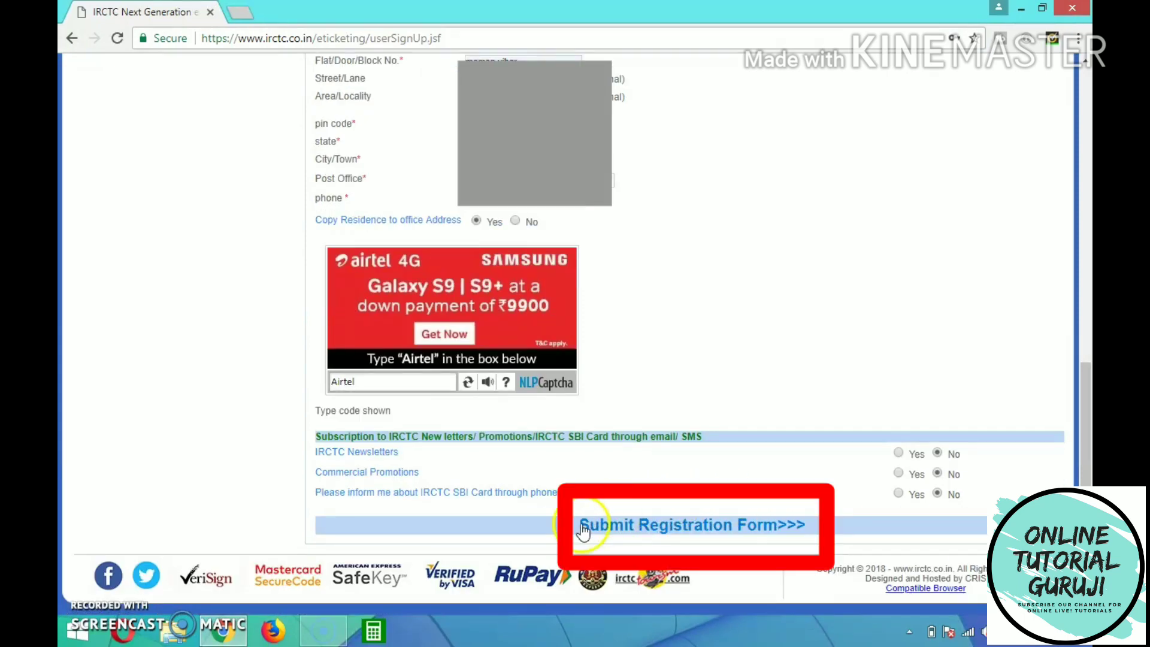
click(683, 527)
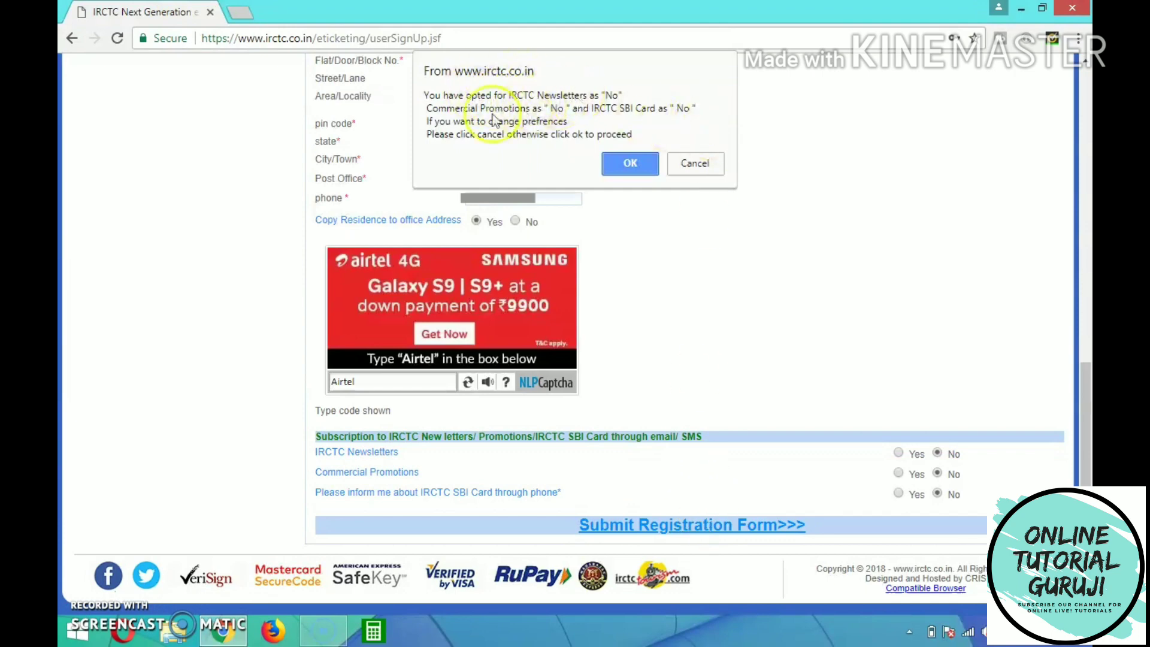
Confirm the preferences and contact details, agree to the terms, and decline Chrome's password saving.
click(629, 163)
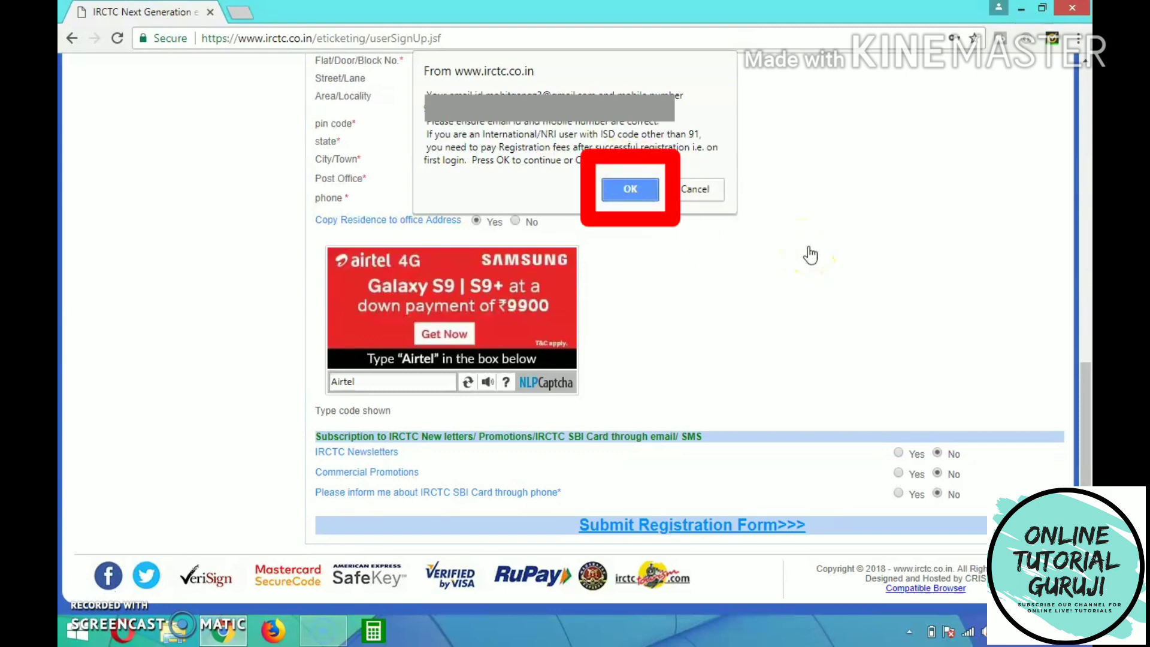
click(630, 190)
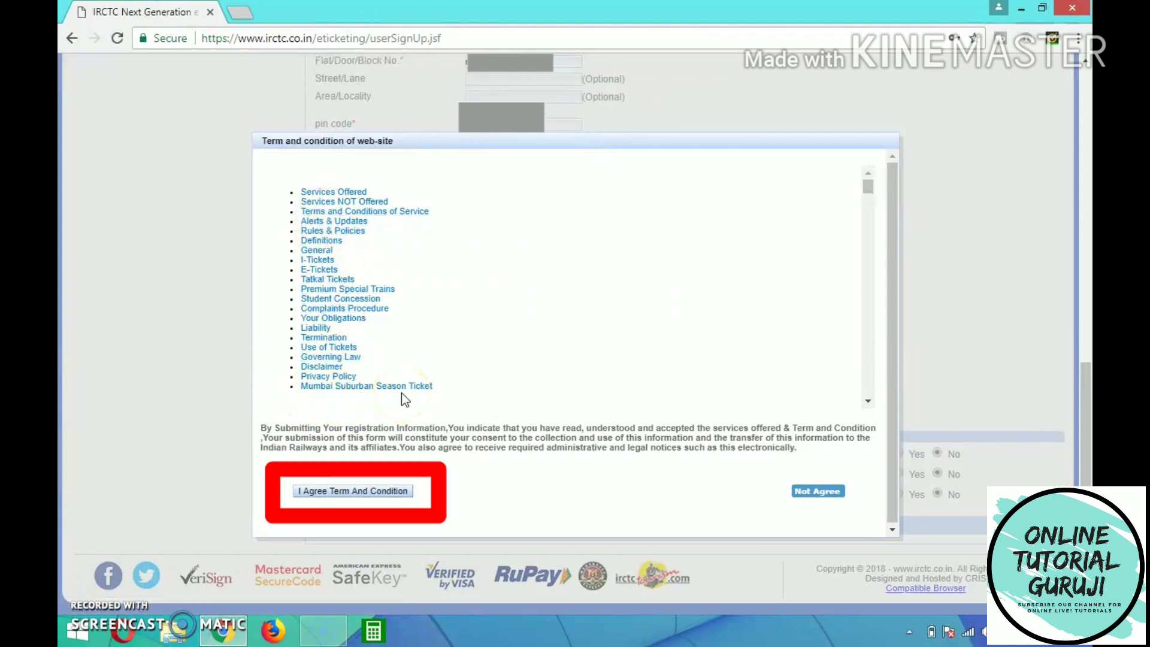
click(360, 492)
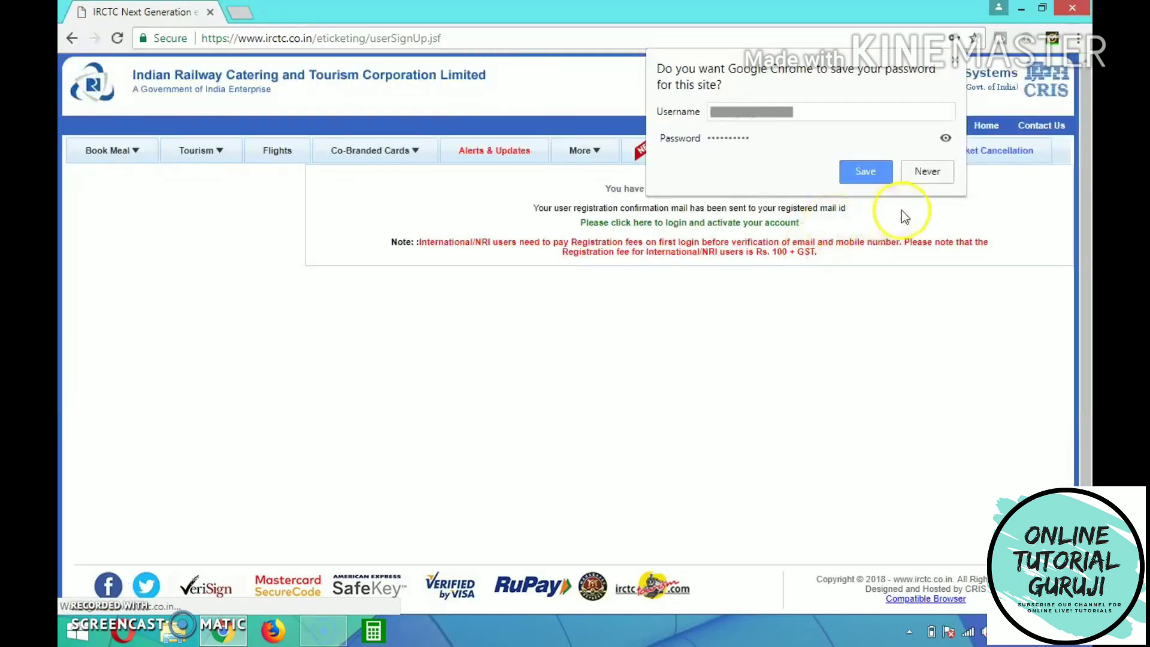
click(922, 172)
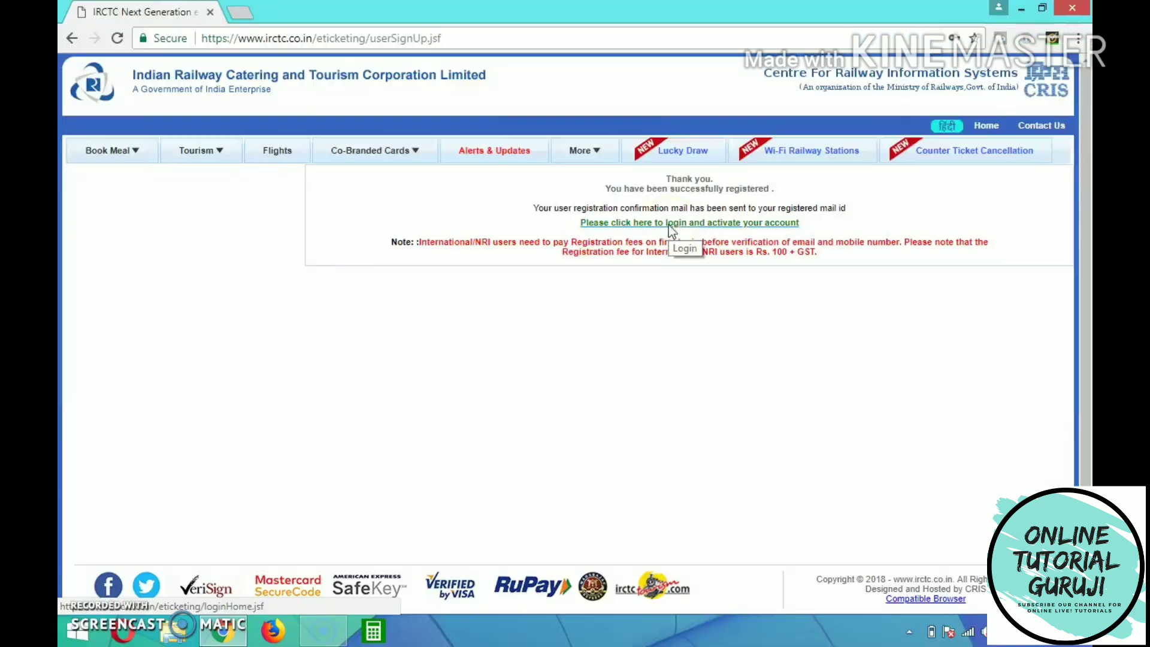
Log in with the new user ID, password and the displayed captcha.
click(676, 225)
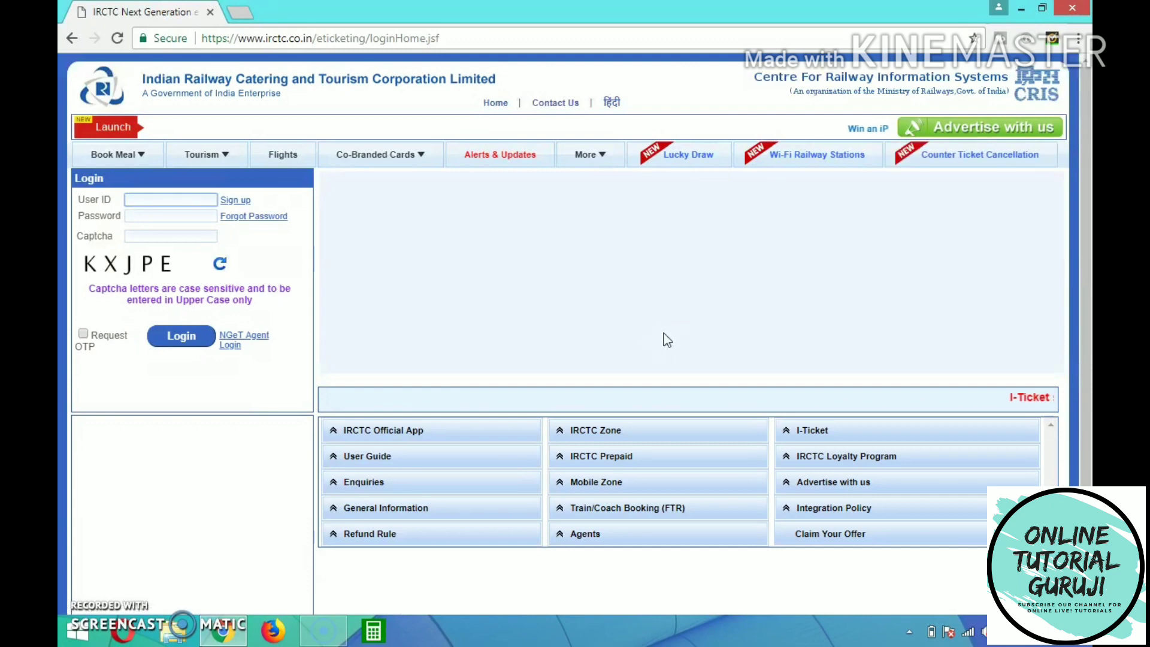
click(670, 336)
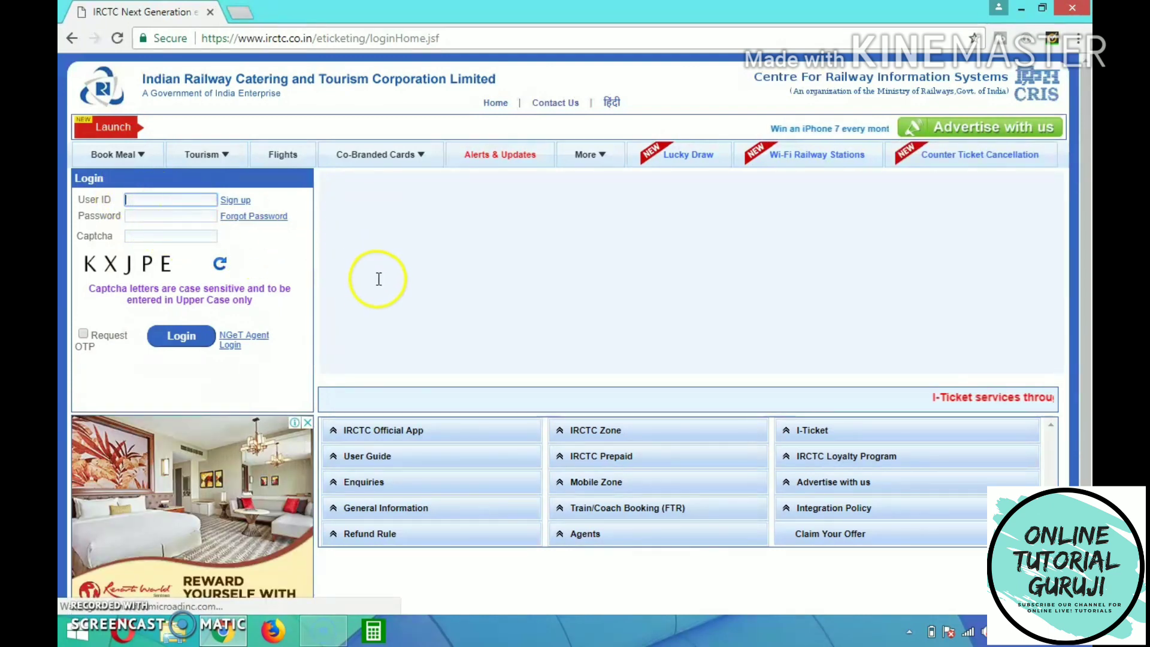
text(m)
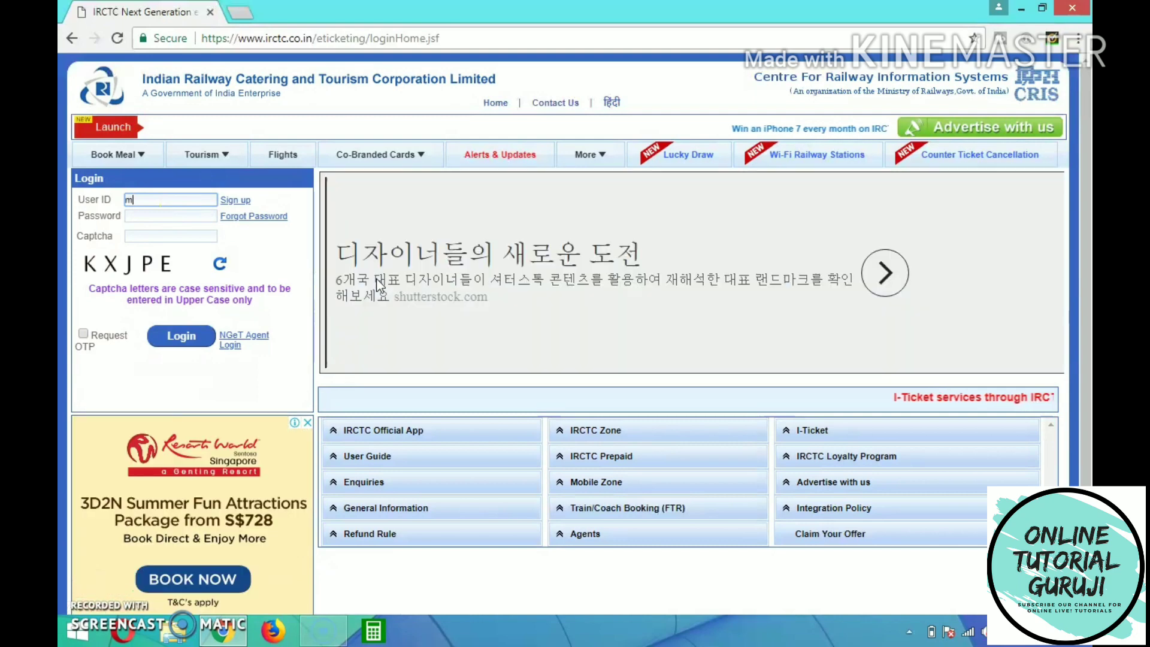
text([masked])
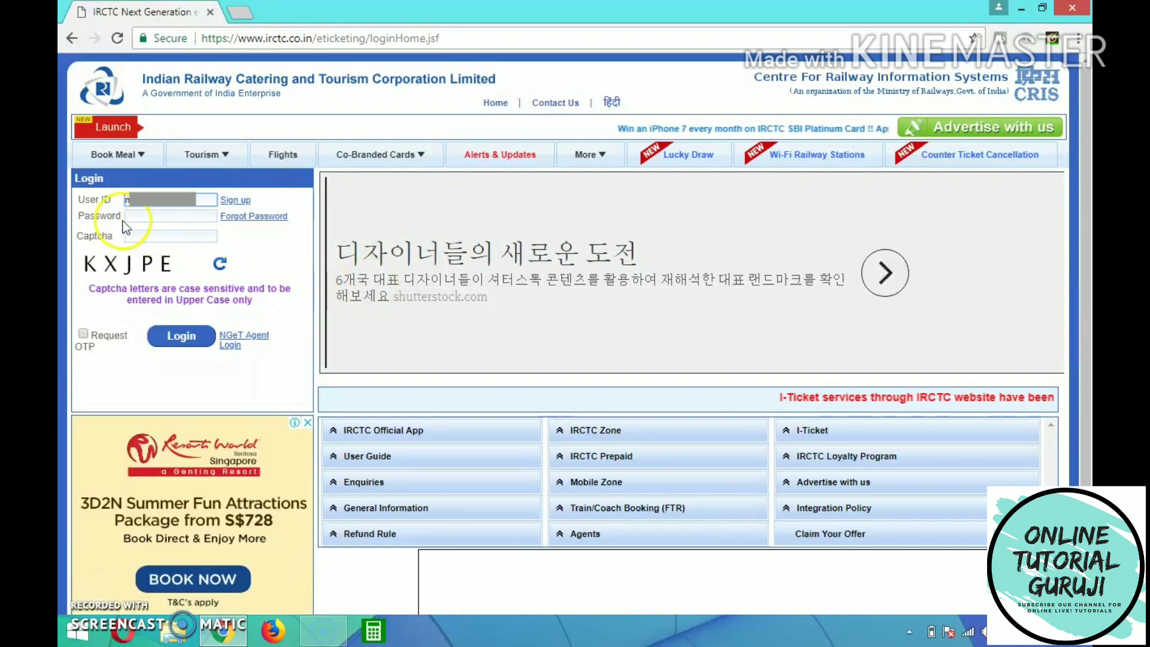
click(154, 219)
text([masked])
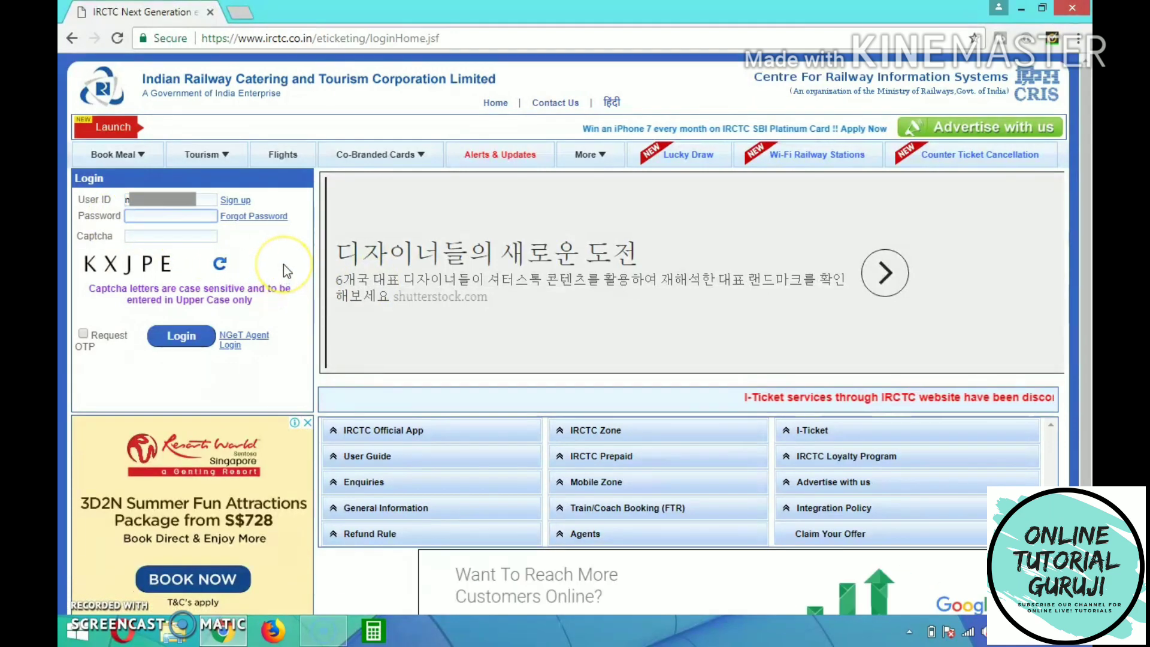
text(****)
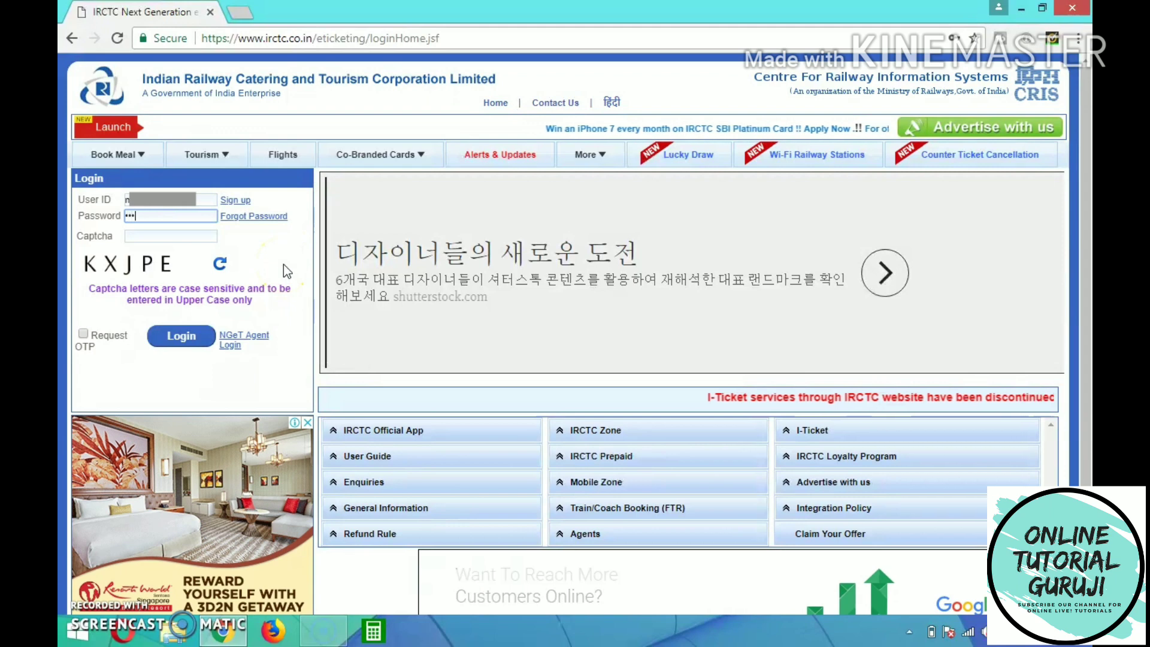
text(****)
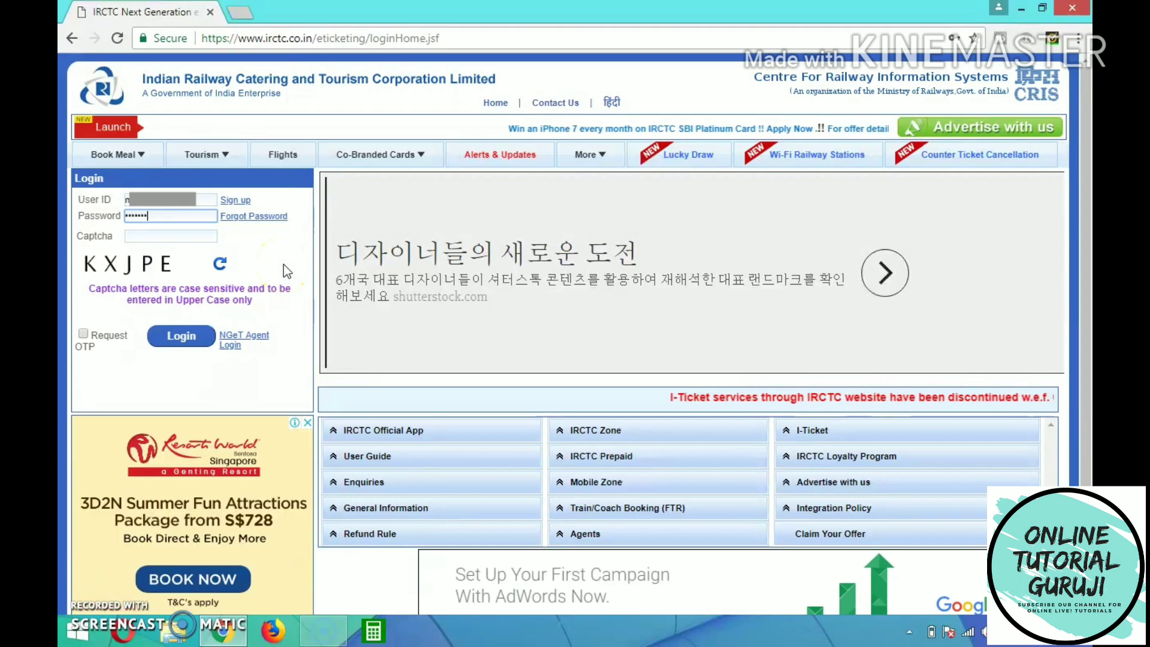
click(193, 253)
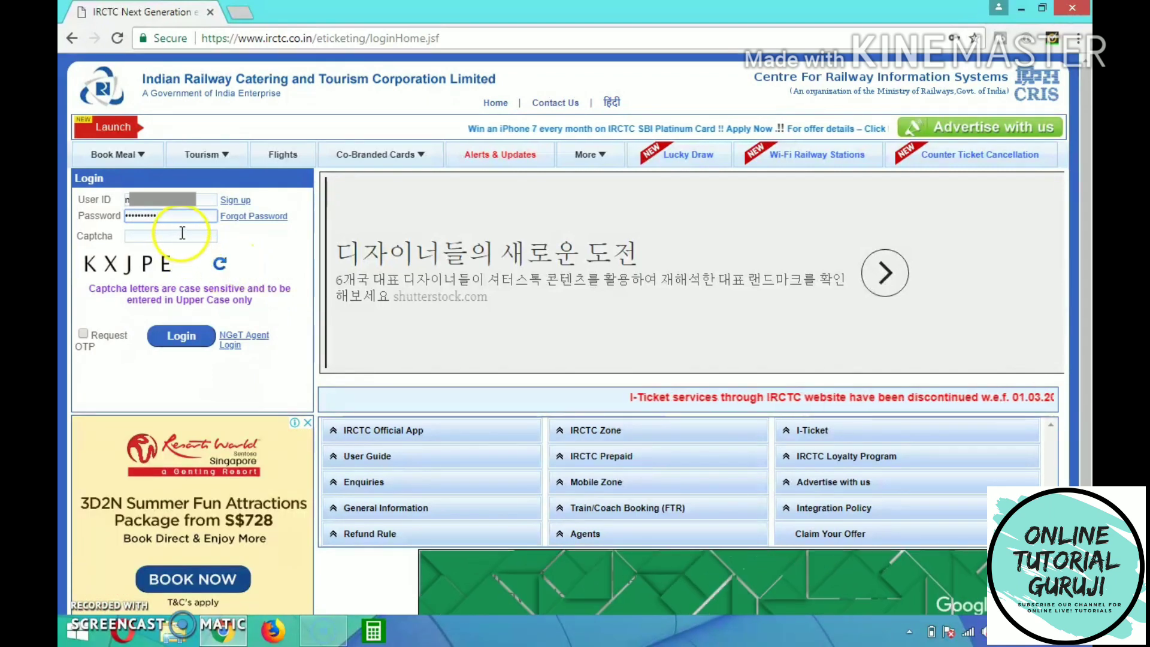
click(180, 236)
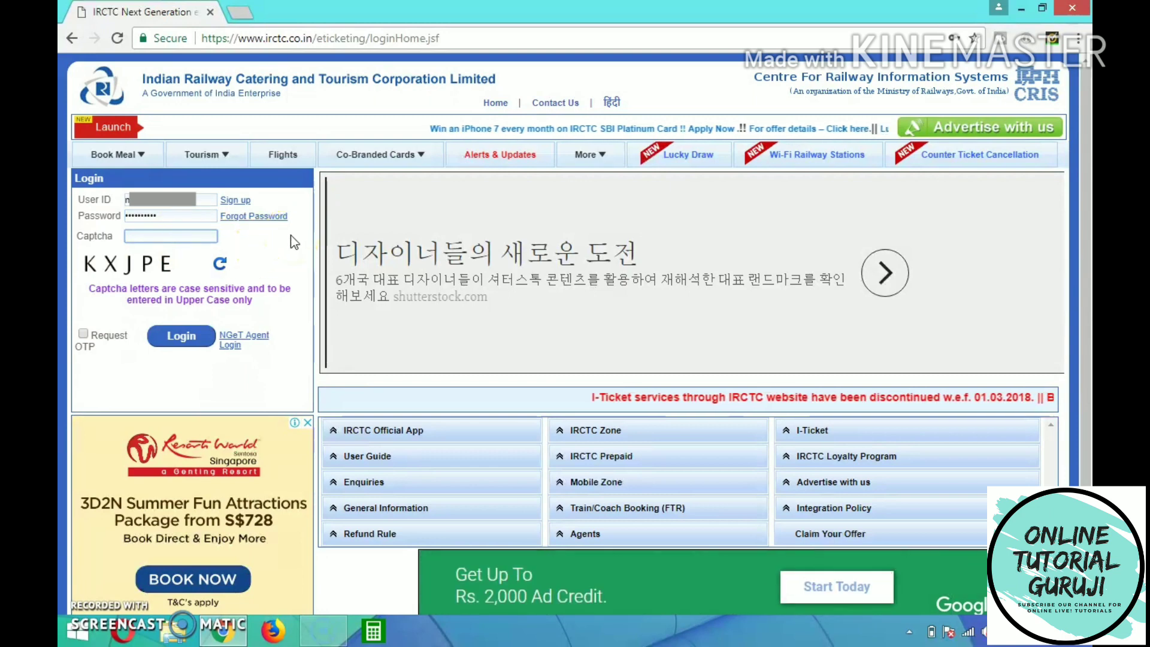
text(KX)
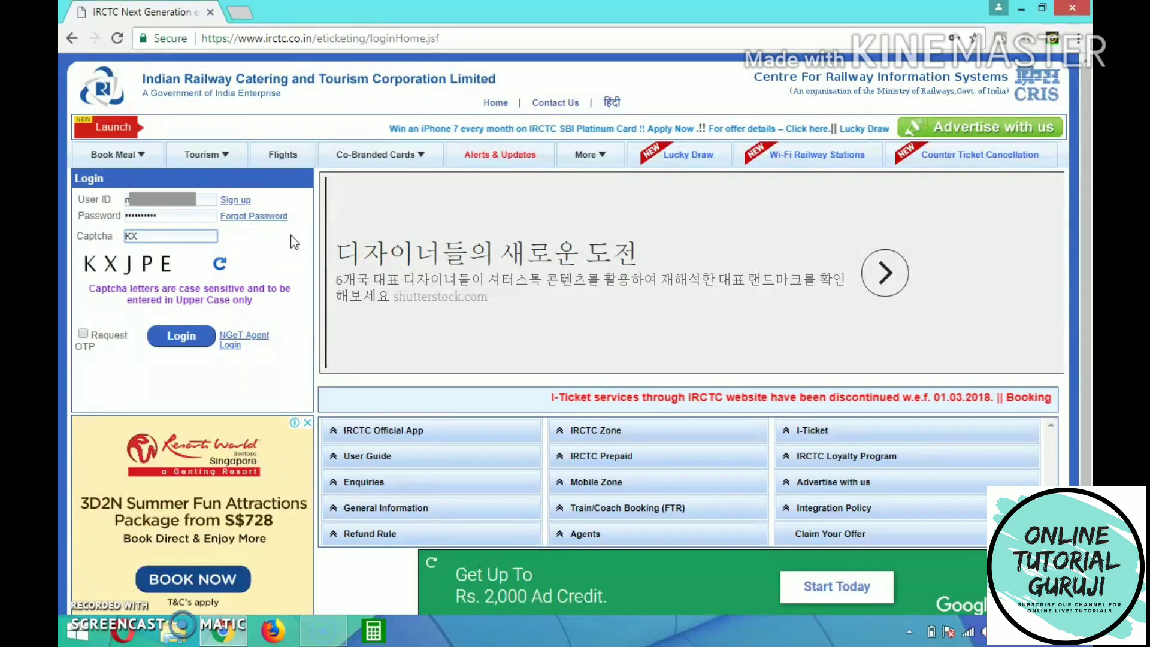
text(JPE)
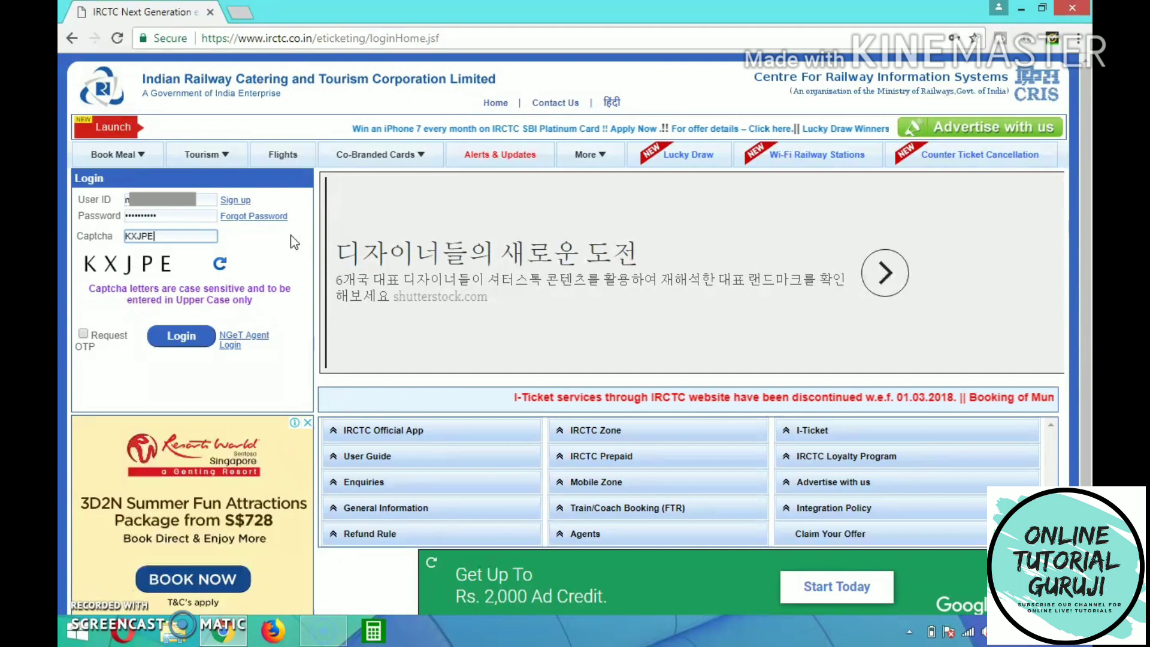
click(191, 328)
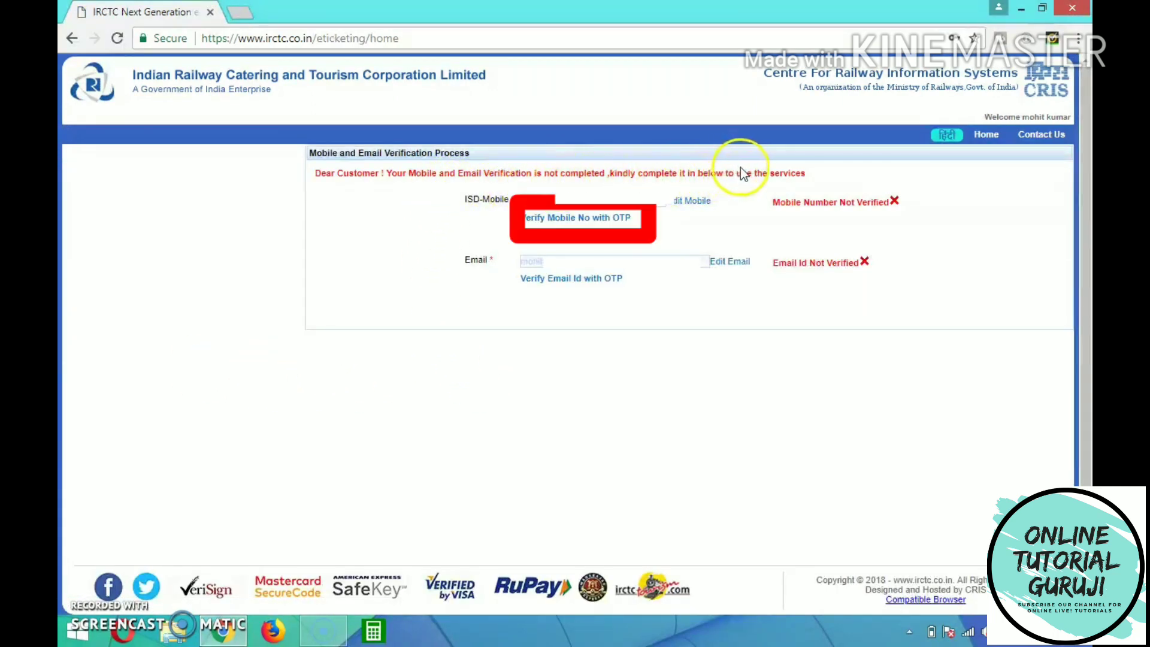
Request a mobile OTP, enter the code received by SMS, and submit it.
click(582, 222)
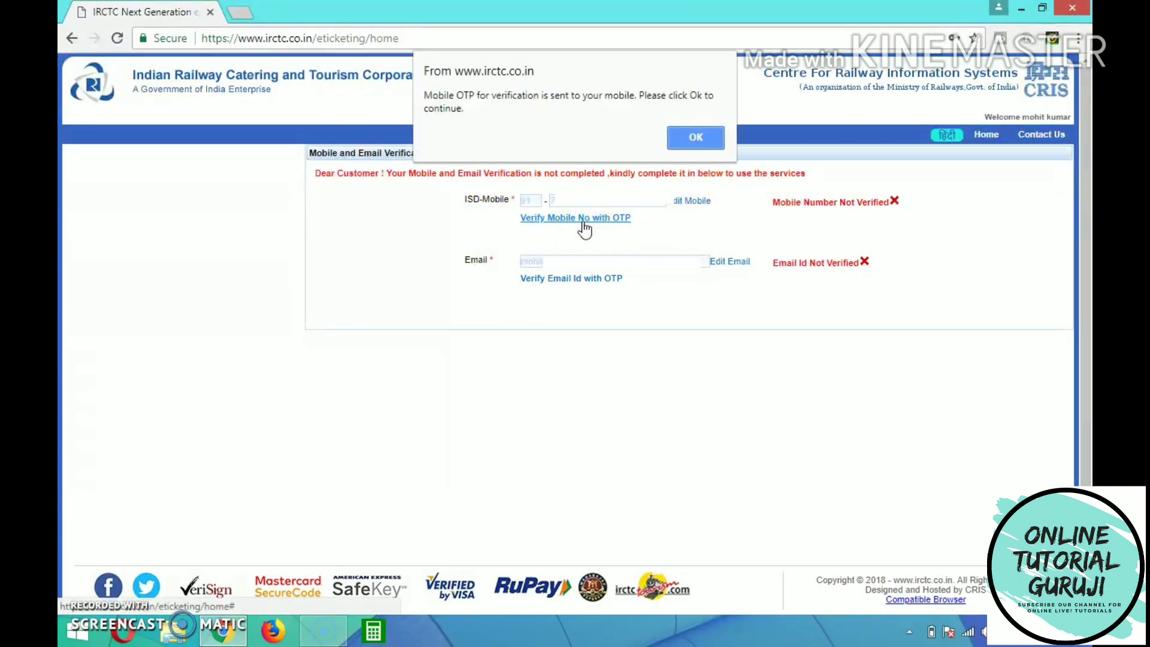
click(671, 142)
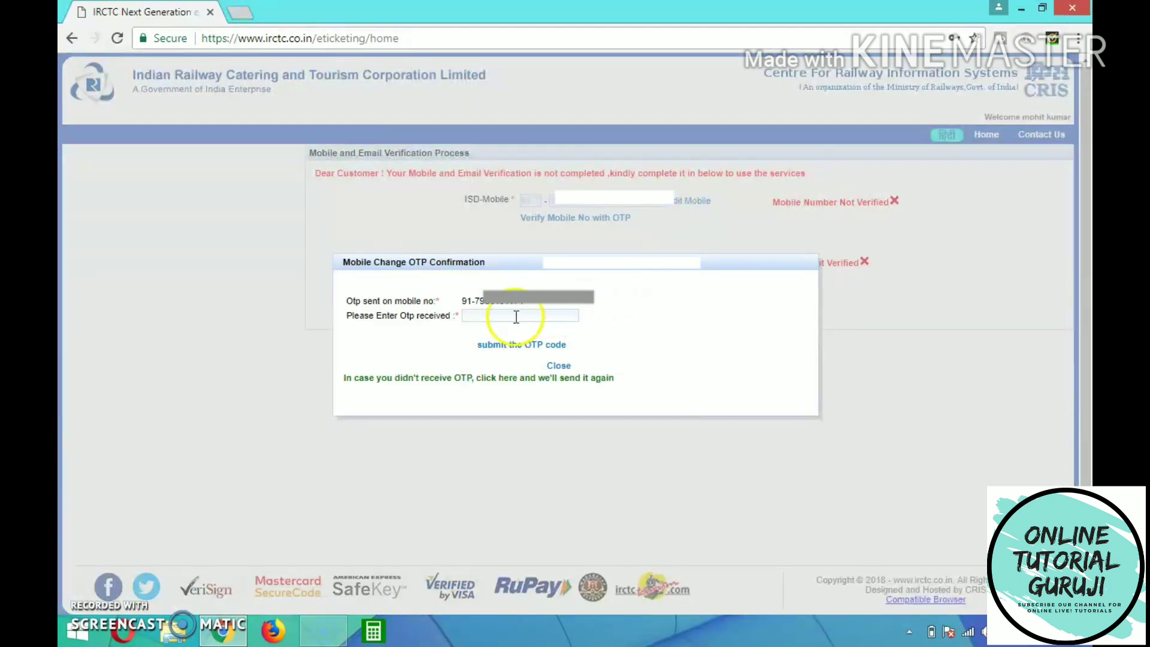
click(515, 315)
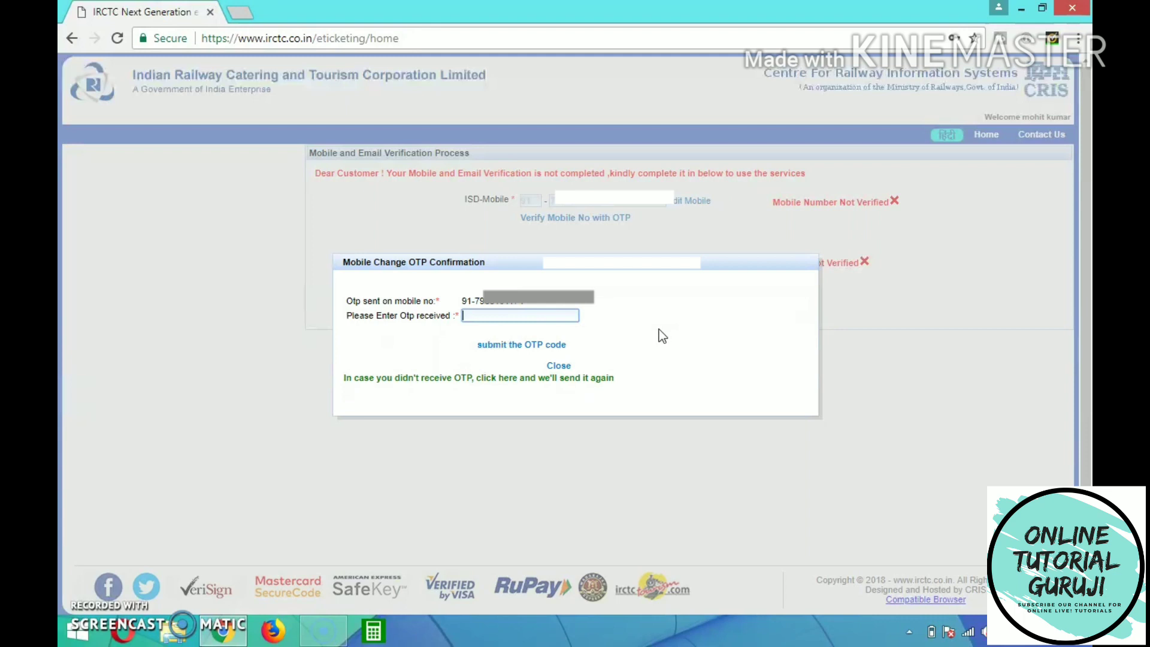
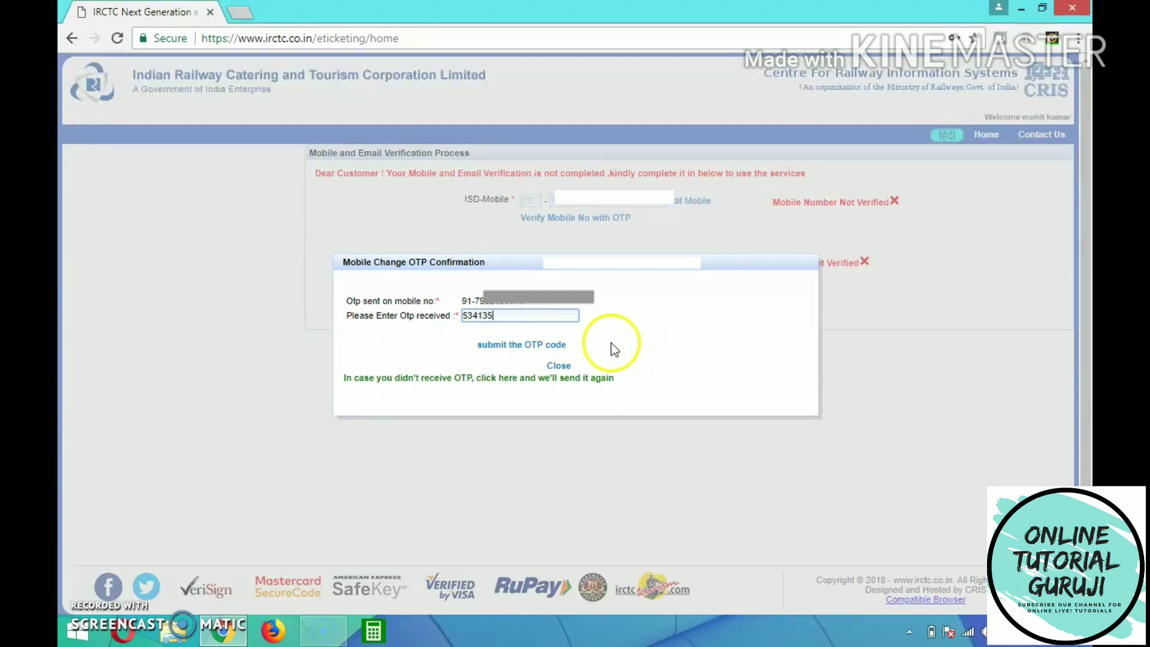
click(528, 348)
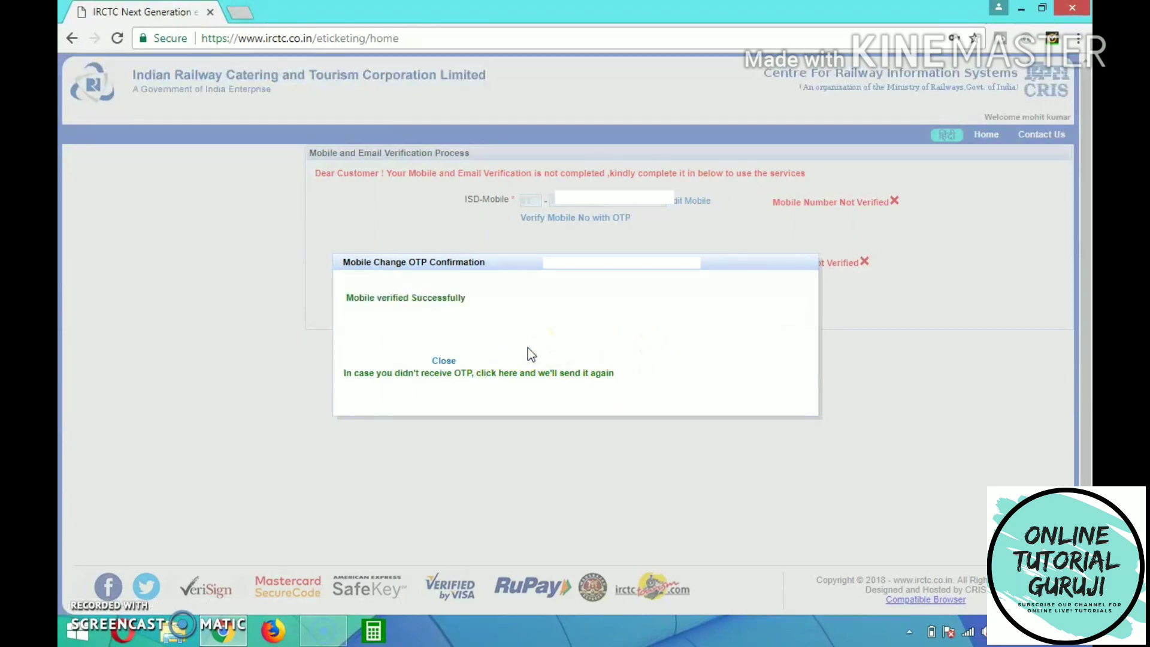
click(444, 361)
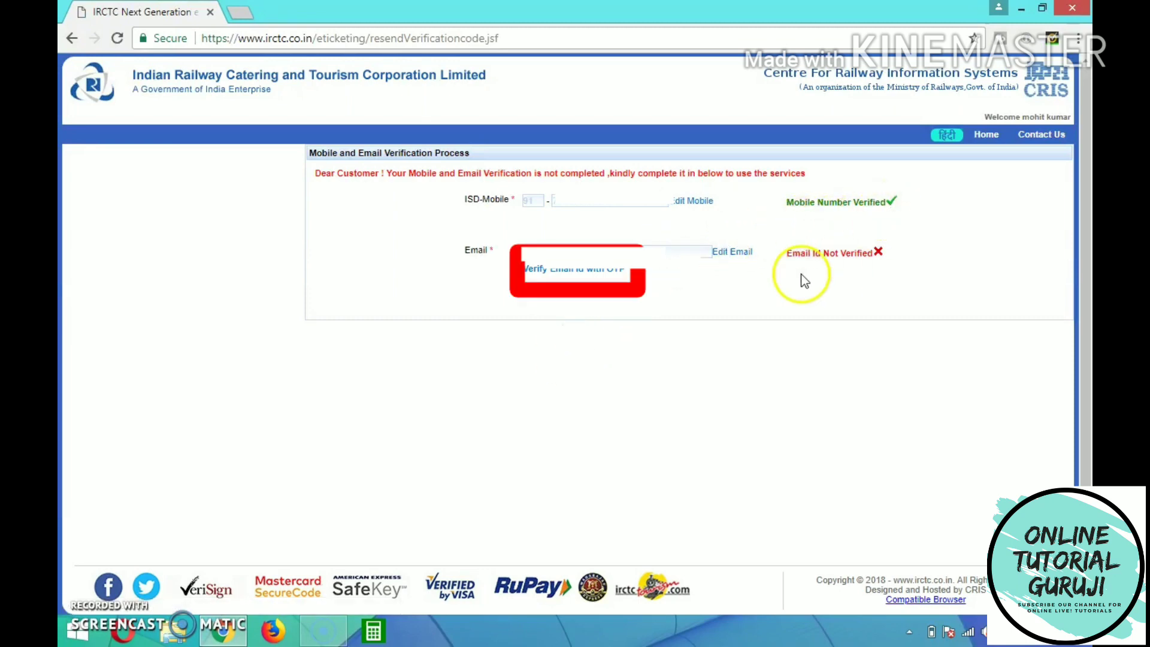
Request an email verification OTP and switch to the Gmail inbox tab.
click(575, 274)
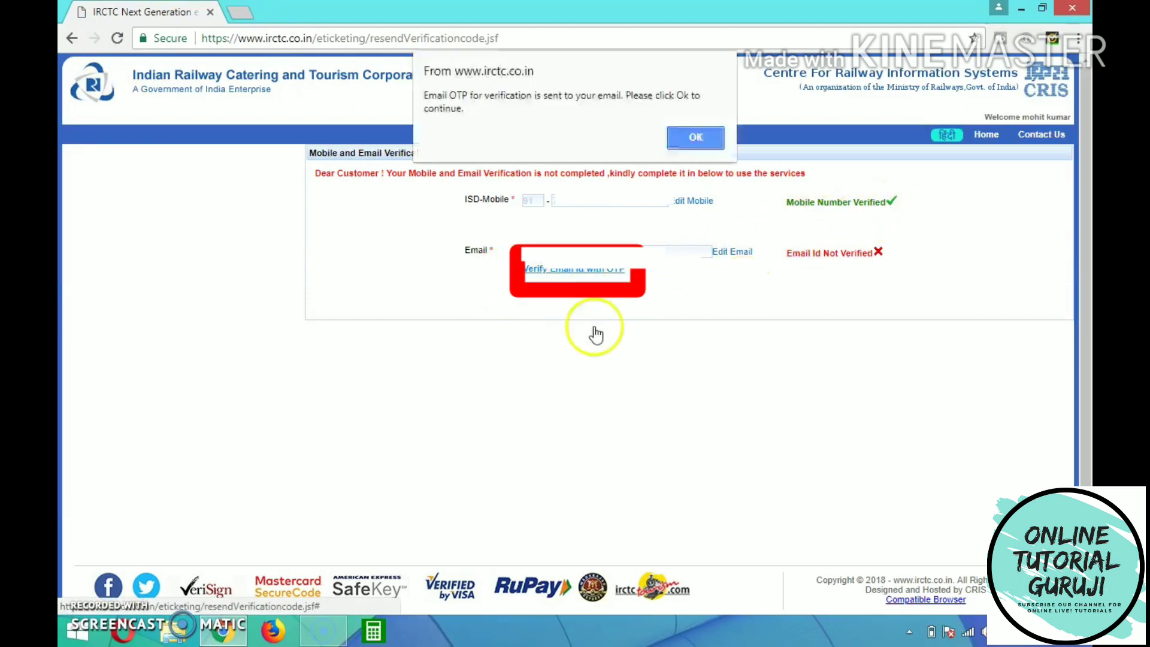
click(689, 150)
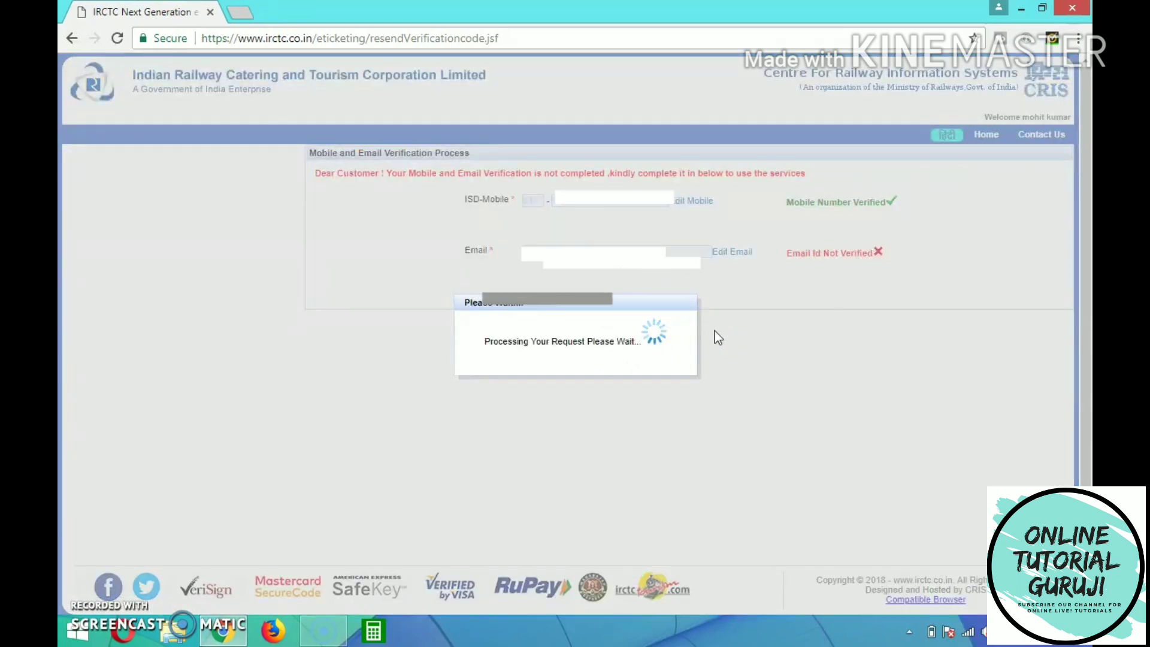
click(551, 317)
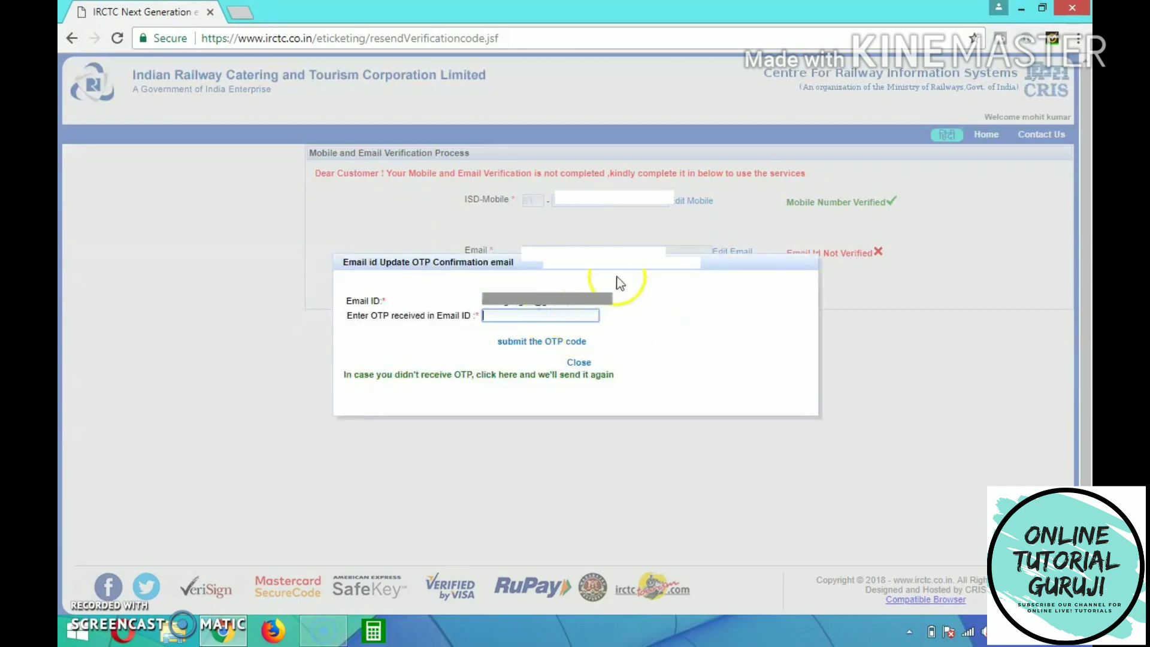
click(299, 12)
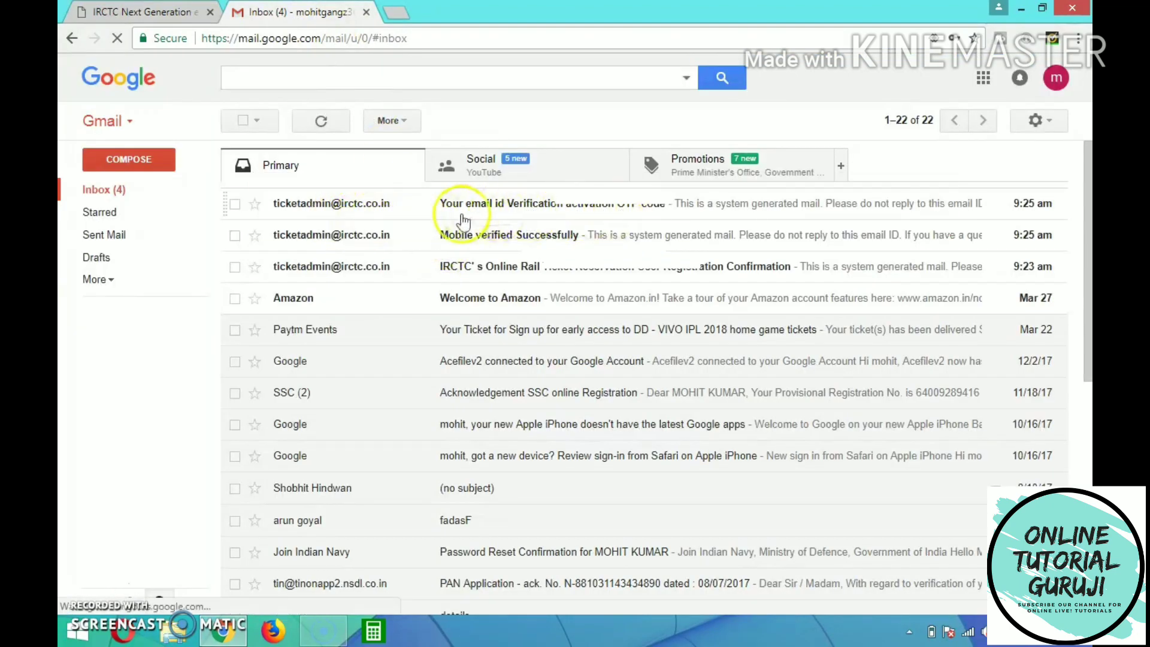
Open IRCTC's verification email, copy the OTP code, and return to the IRCTC tab.
click(504, 210)
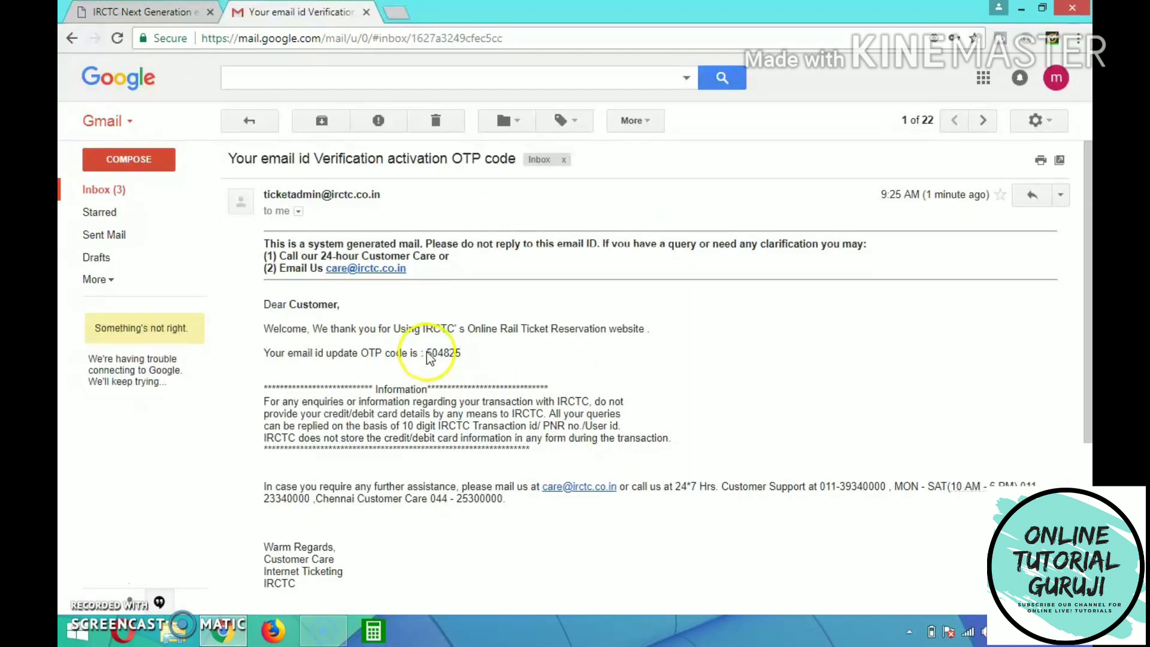
drag(429, 358, 461, 352)
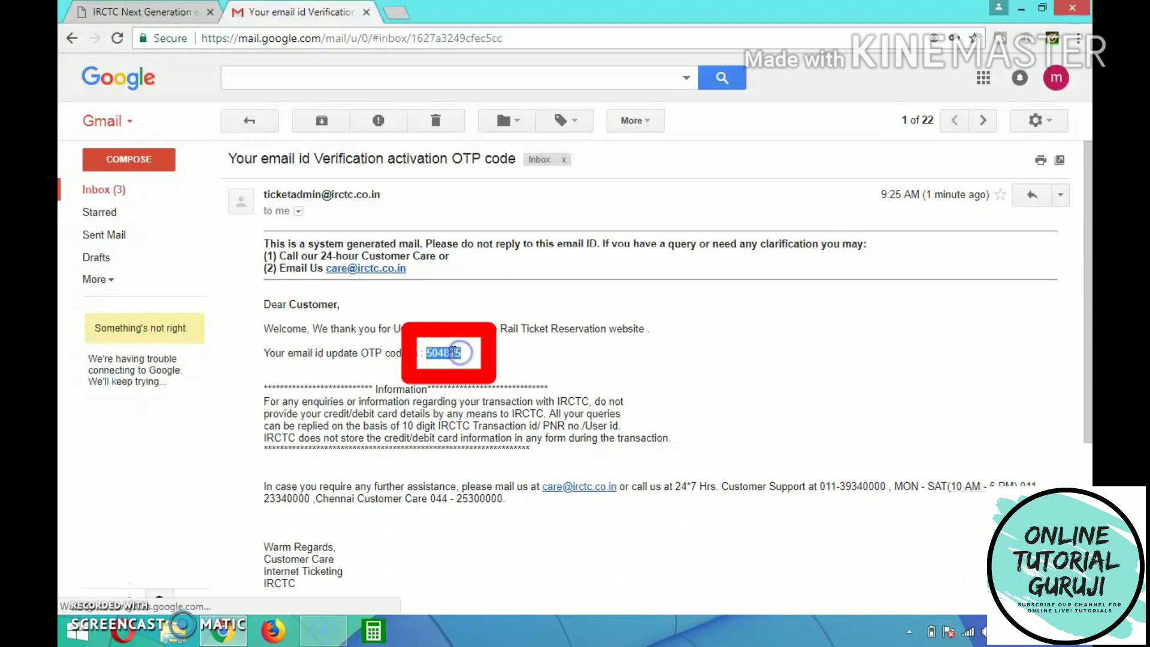
right_click(460, 353)
click(478, 364)
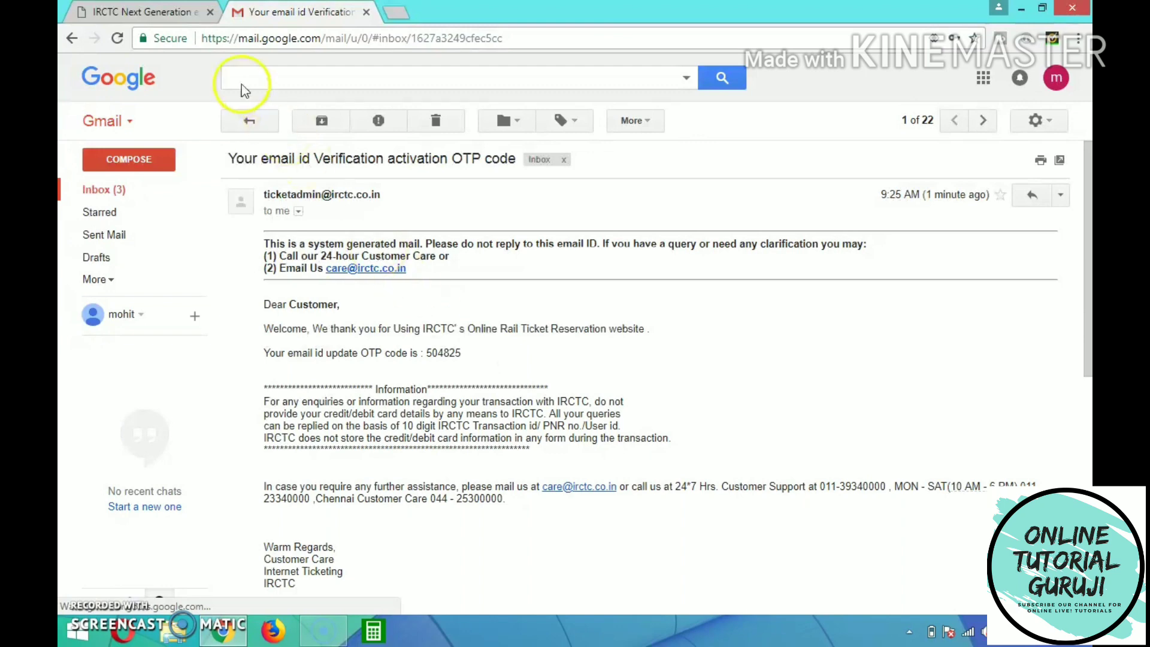
click(173, 10)
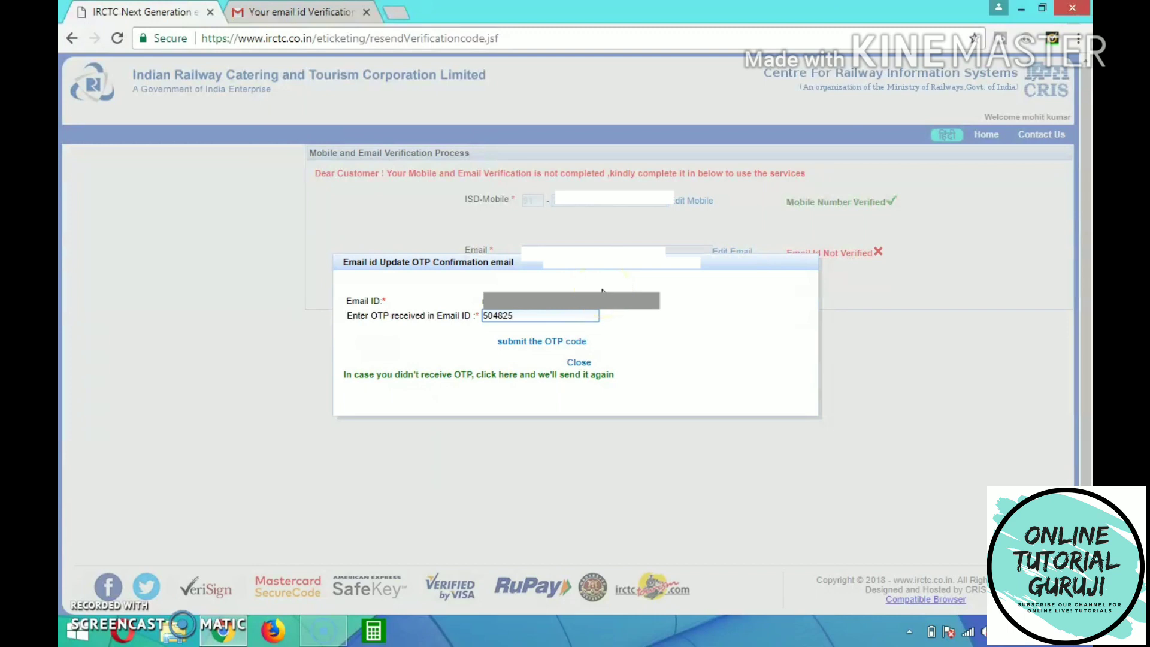
Submit the pasted email OTP, close the confirmation, and go to the login page.
click(542, 341)
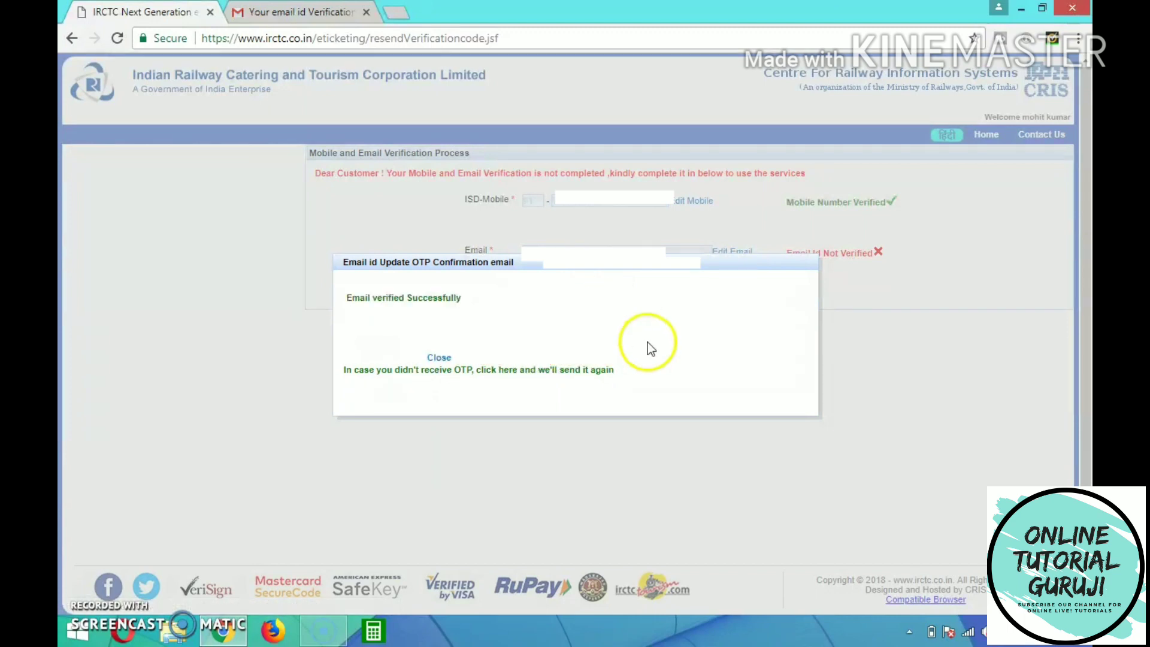
click(439, 358)
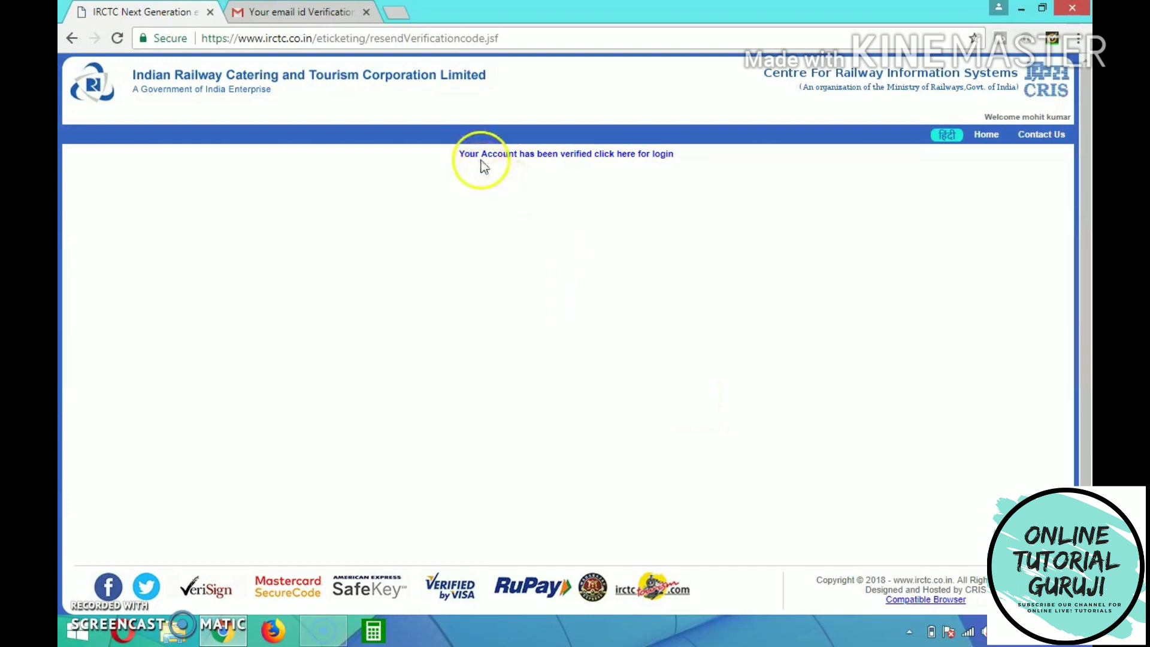
click(589, 157)
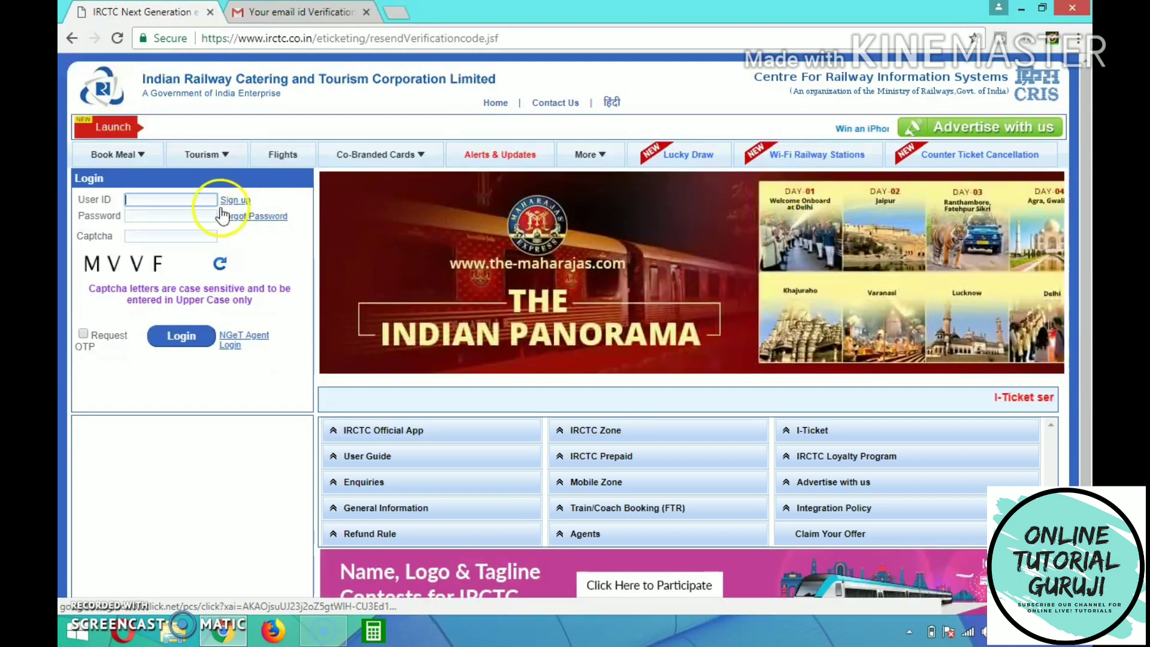
Log in to the verified IRCTC account with its user ID, password and the shown captcha.
click(202, 200)
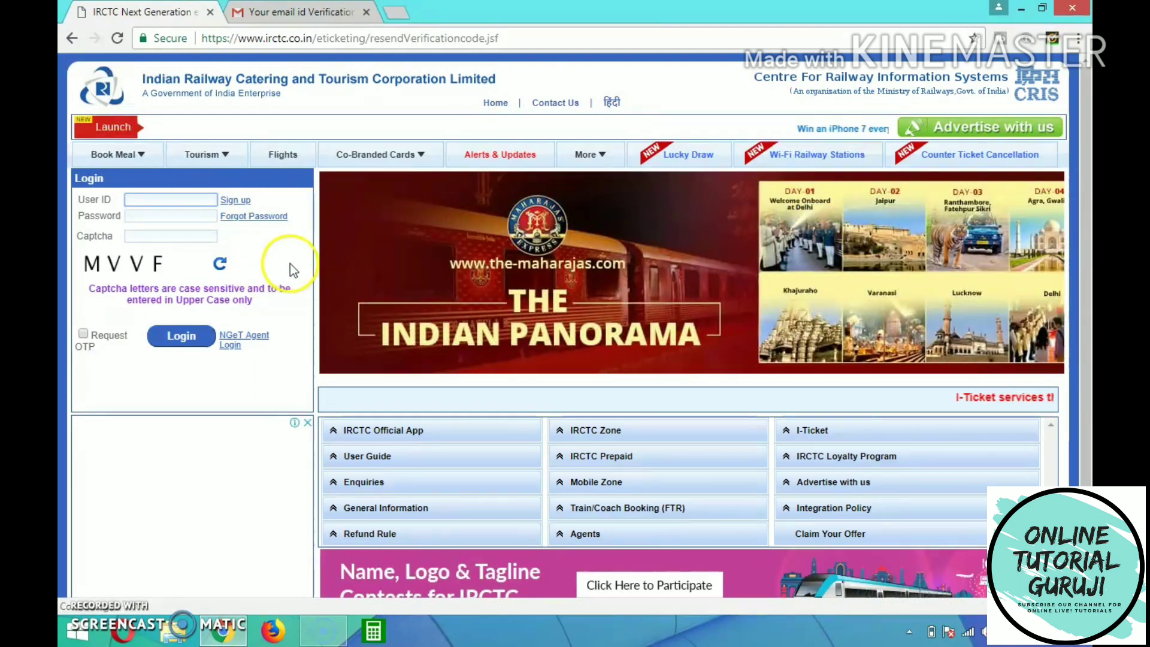
text(m...)
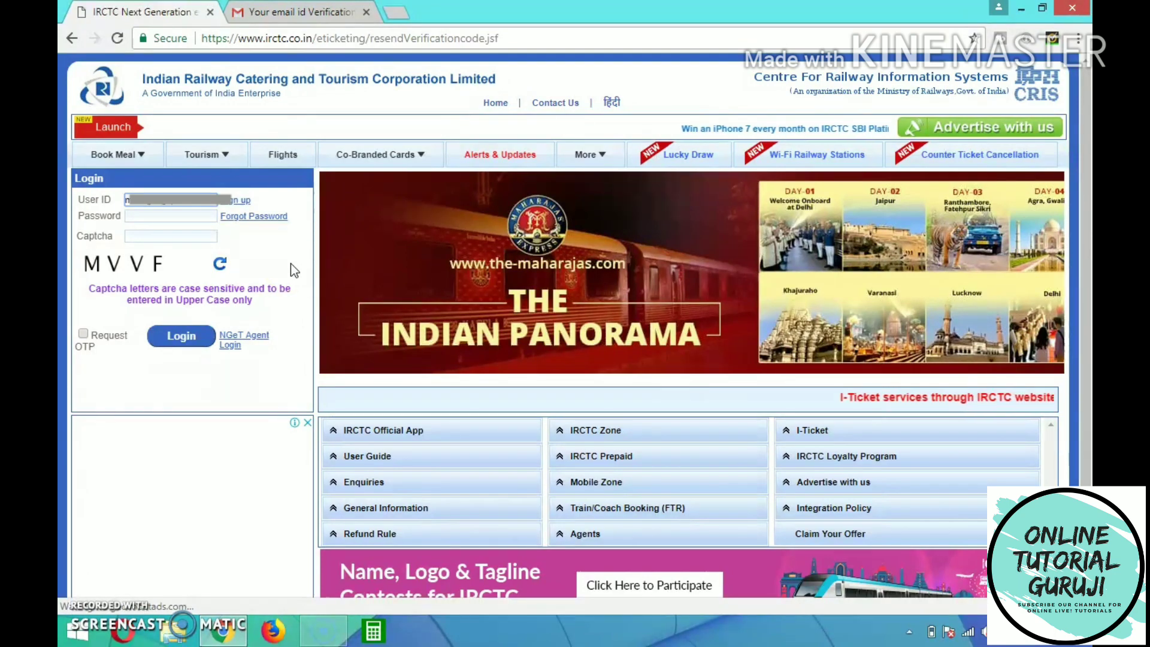
click(173, 232)
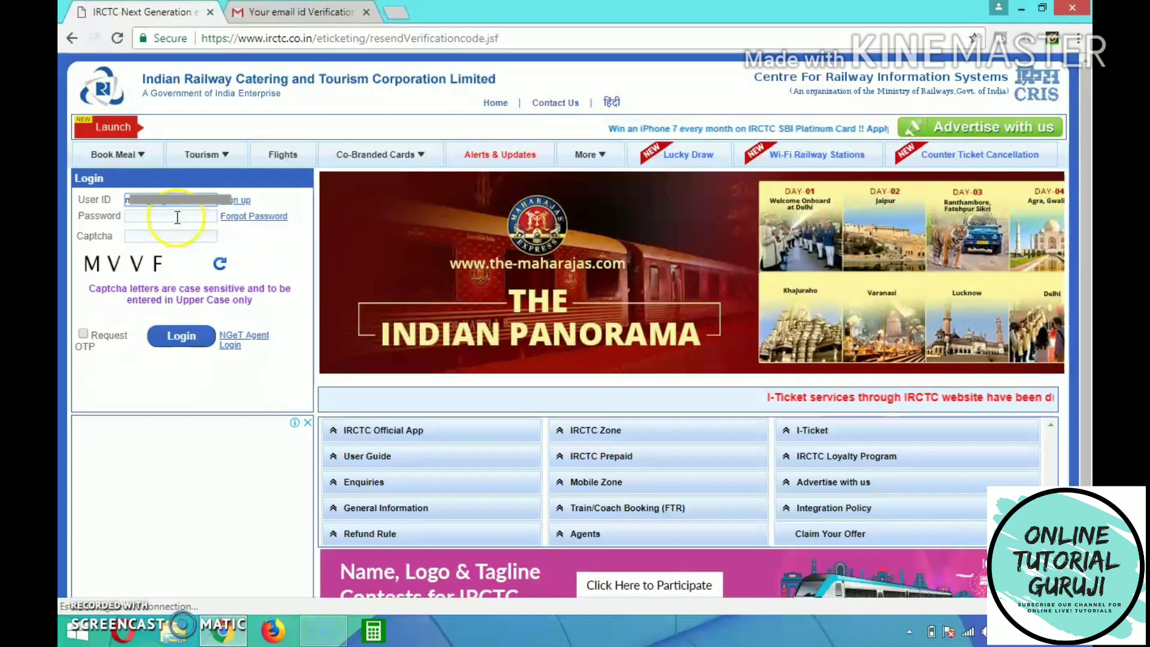
click(198, 217)
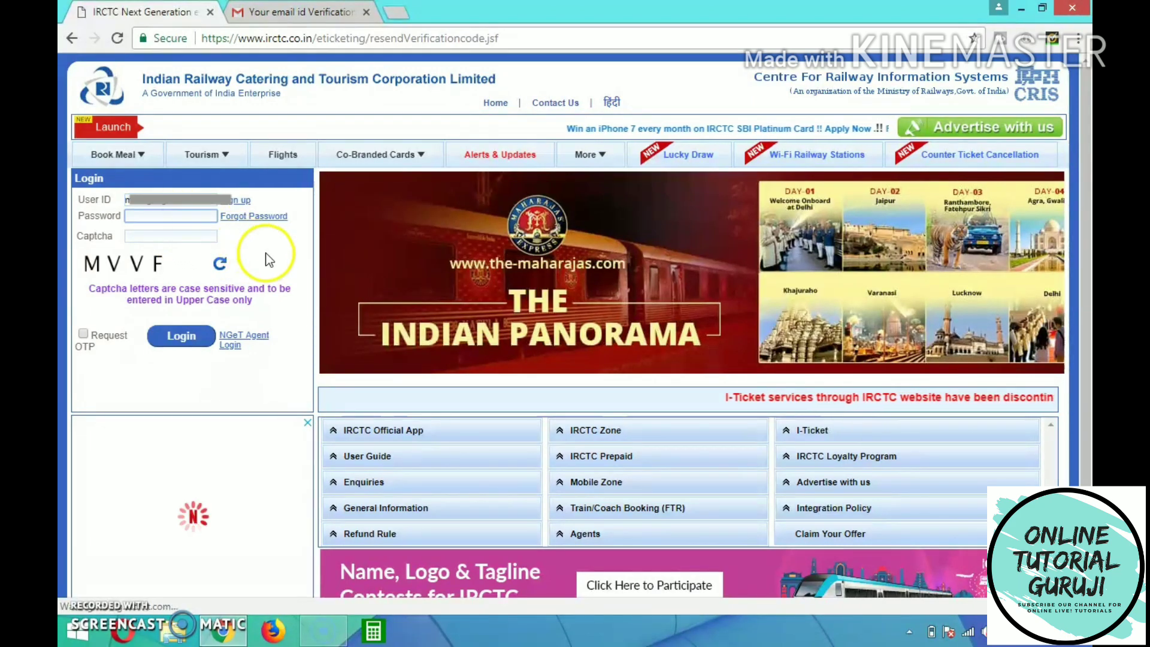
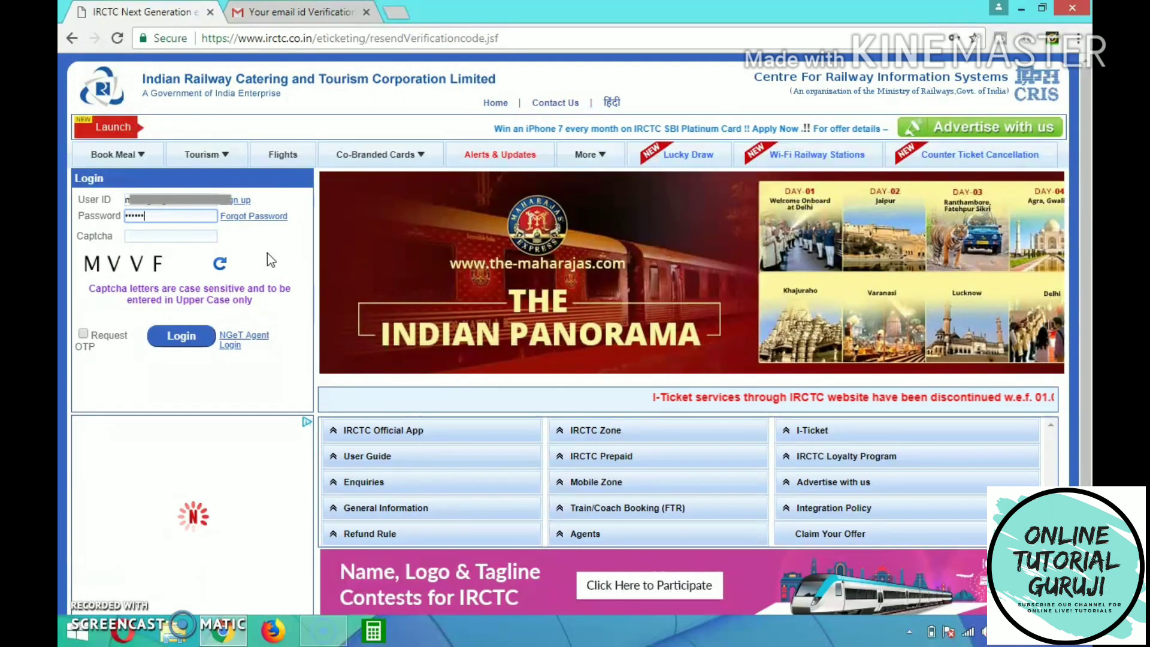
click(184, 240)
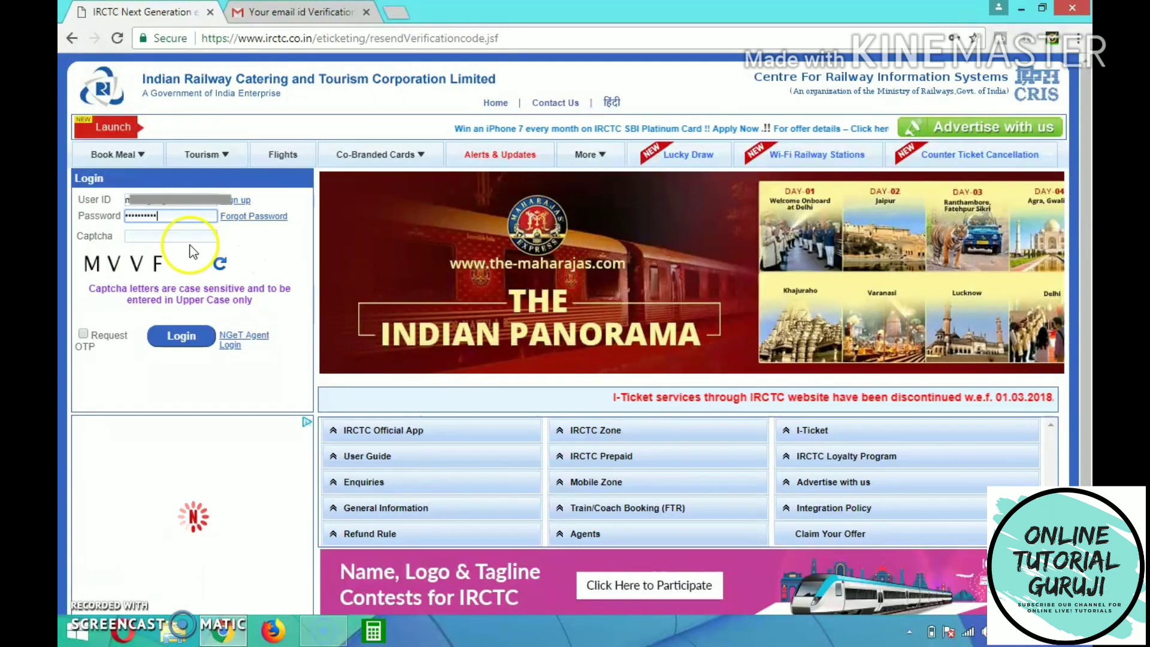
click(184, 239)
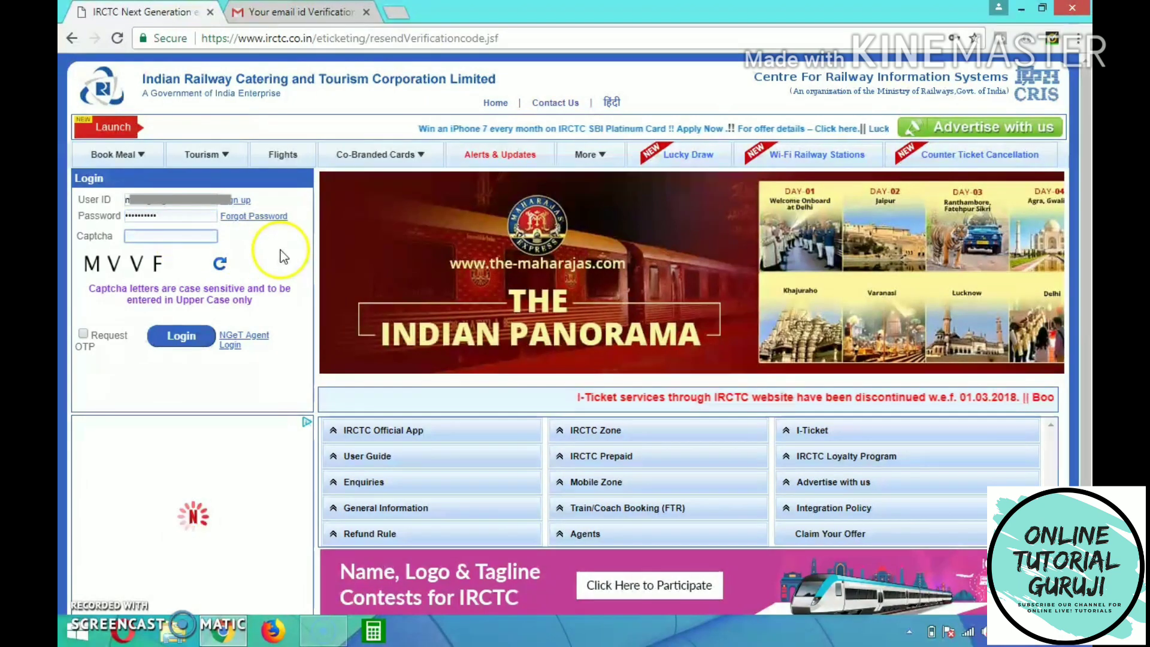
text(MVVF)
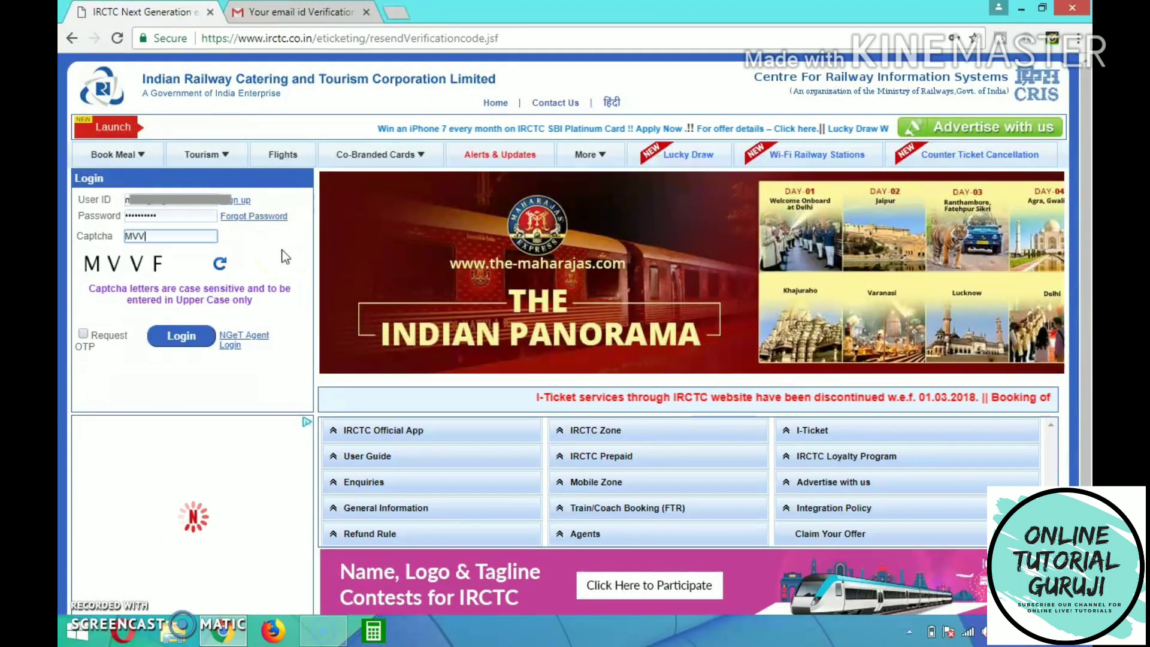
click(190, 339)
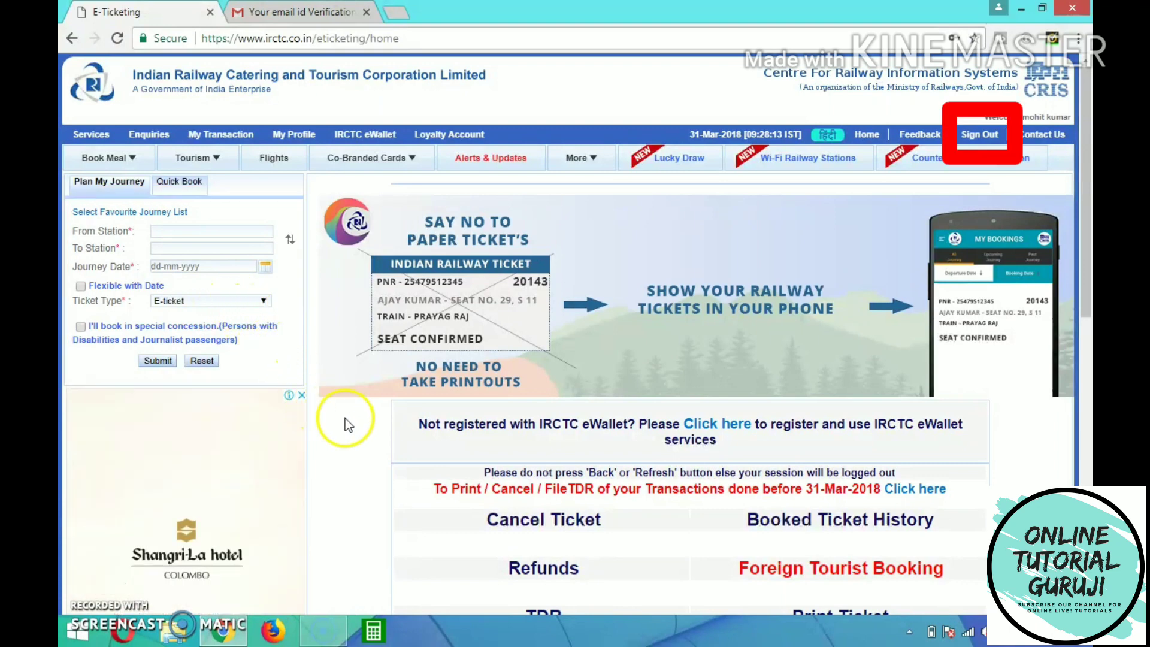
Sign out of IRCTC, go back to the login page, and minimise Chrome to show the desktop.
click(986, 140)
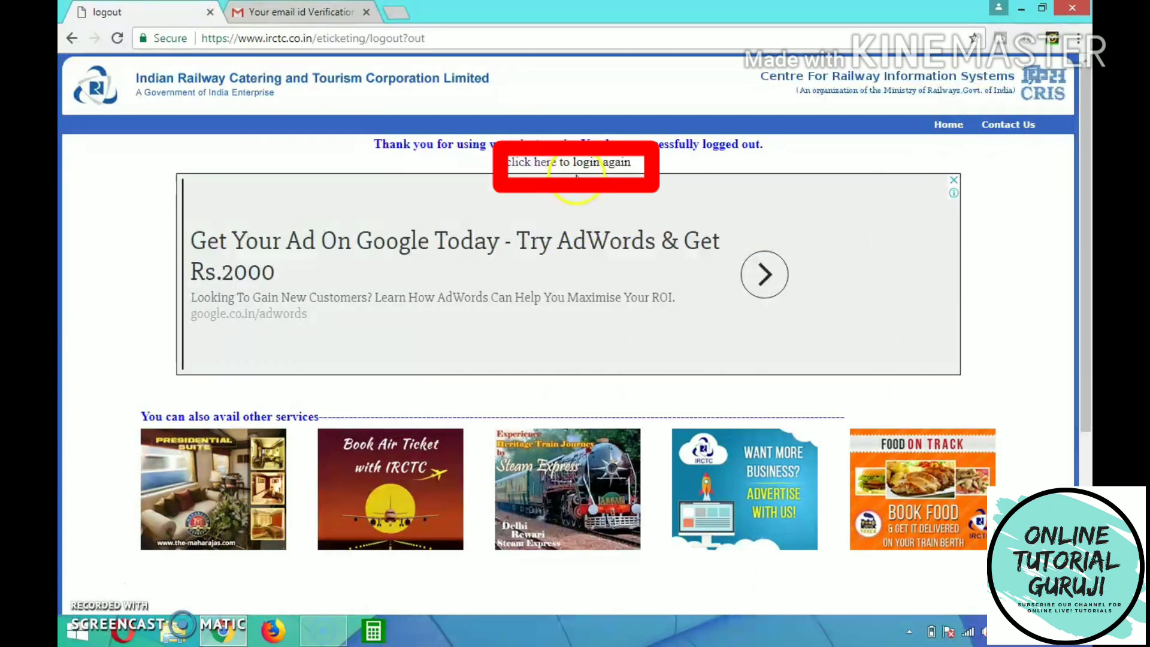
click(527, 162)
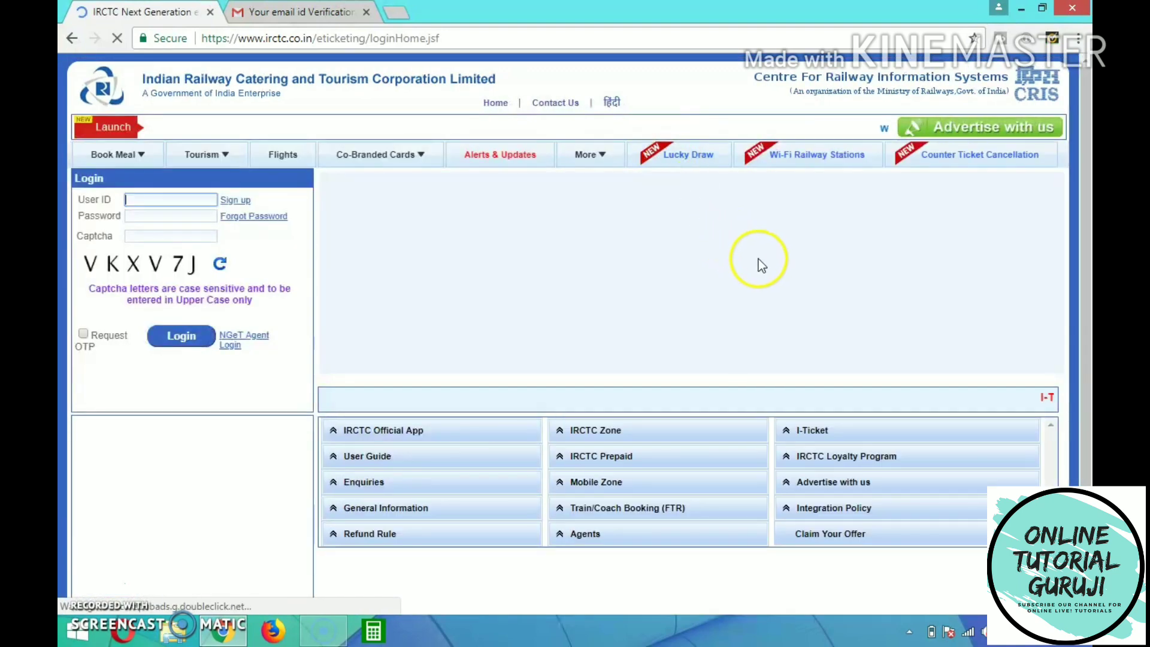
click(1020, 11)
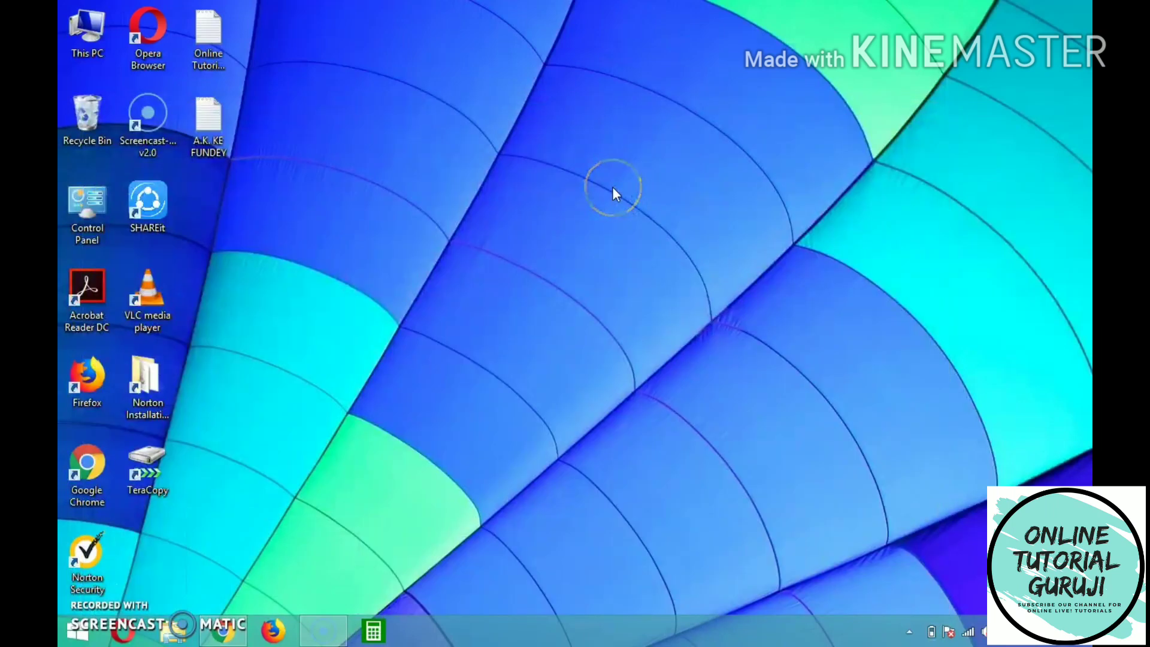